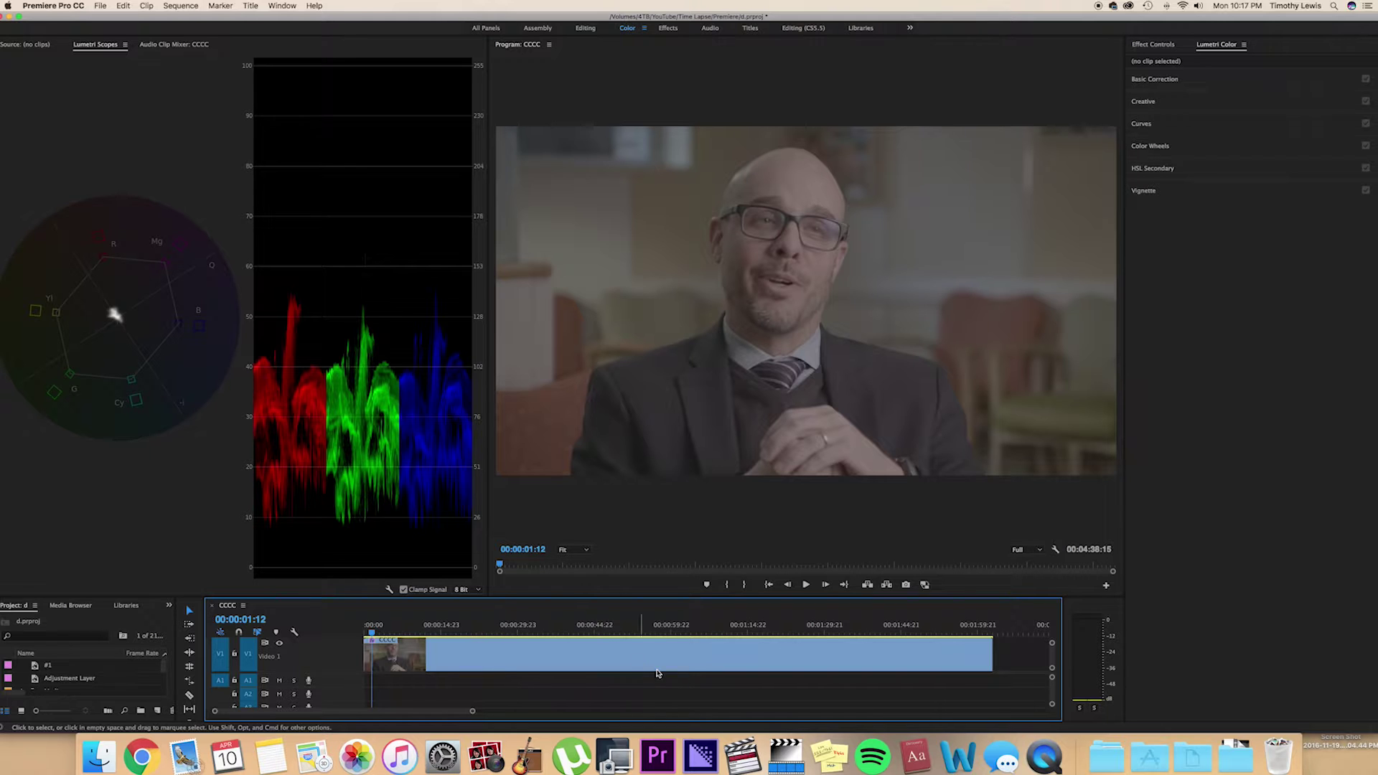
Select the interview clip on V1 for Lumetri grading, skim the footage, and bring up the scope display options
click(374, 633)
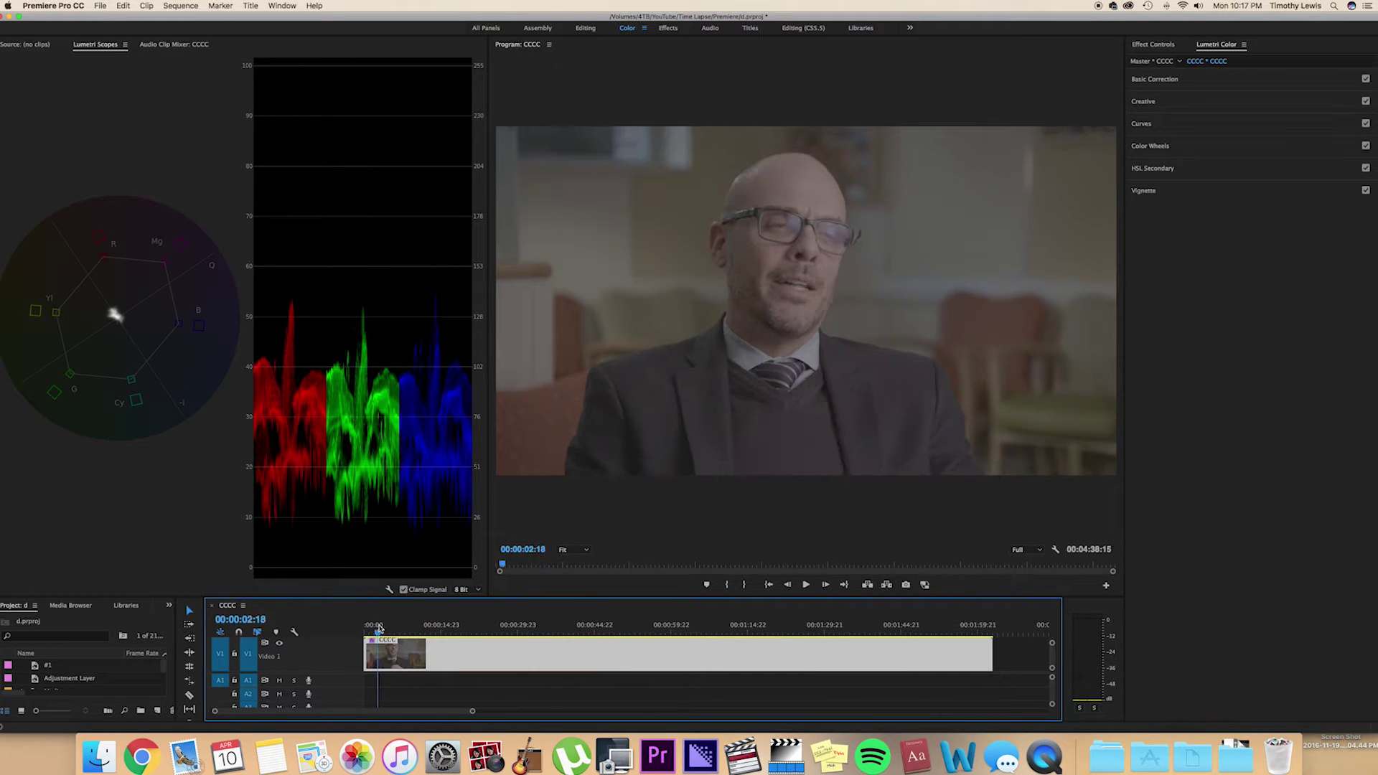
drag(379, 628, 424, 629)
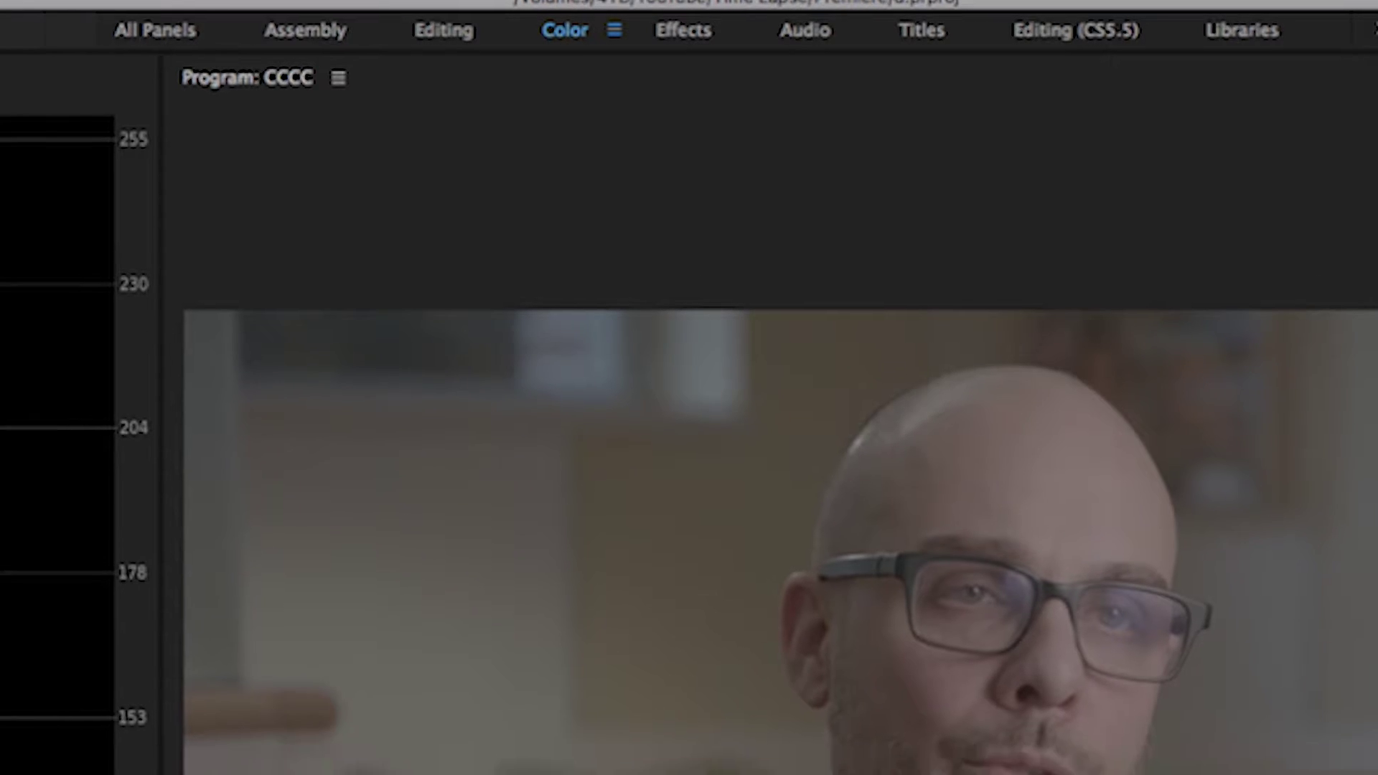
right_click(470, 400)
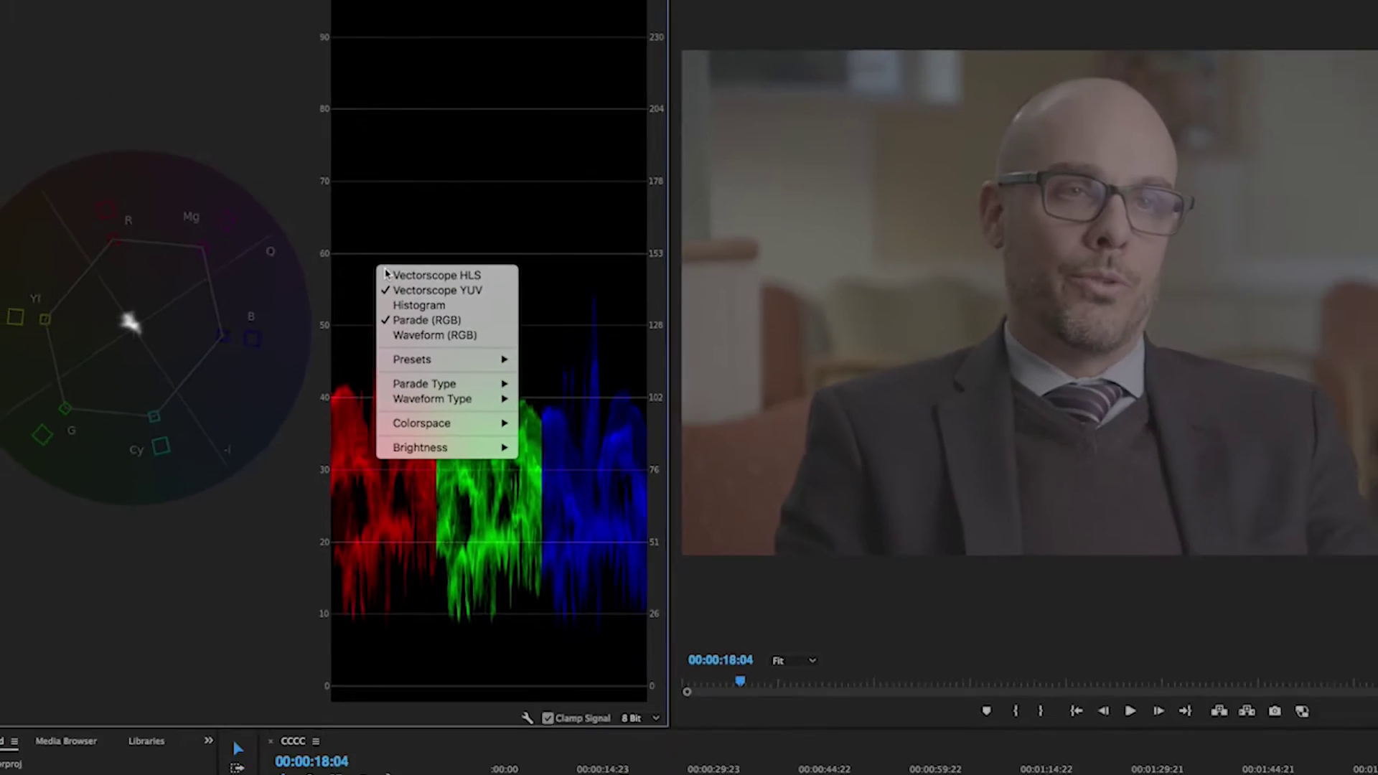
click(294, 280)
right_click(299, 277)
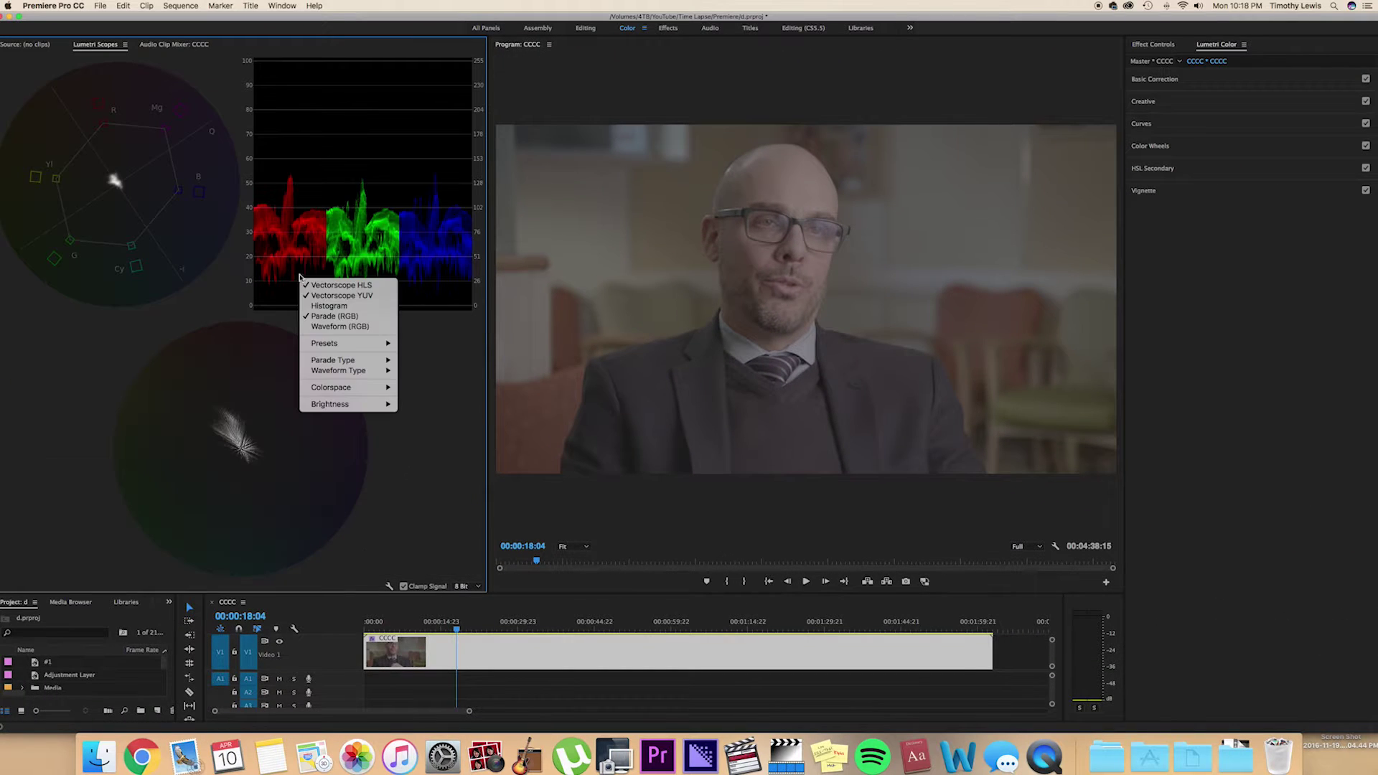
click(314, 287)
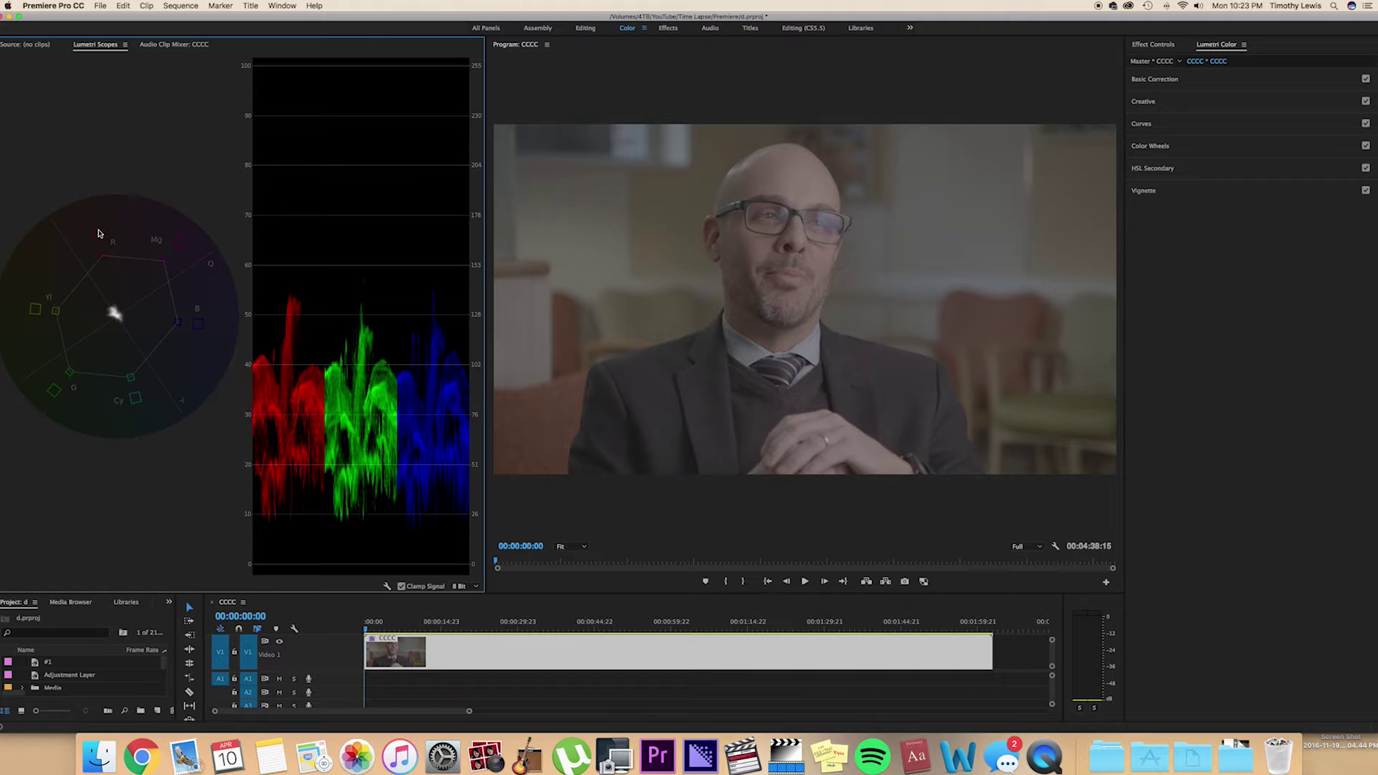
Activate the timeline and expand Basic Correction in Lumetri Color, showing the Input LUT list
click(746, 650)
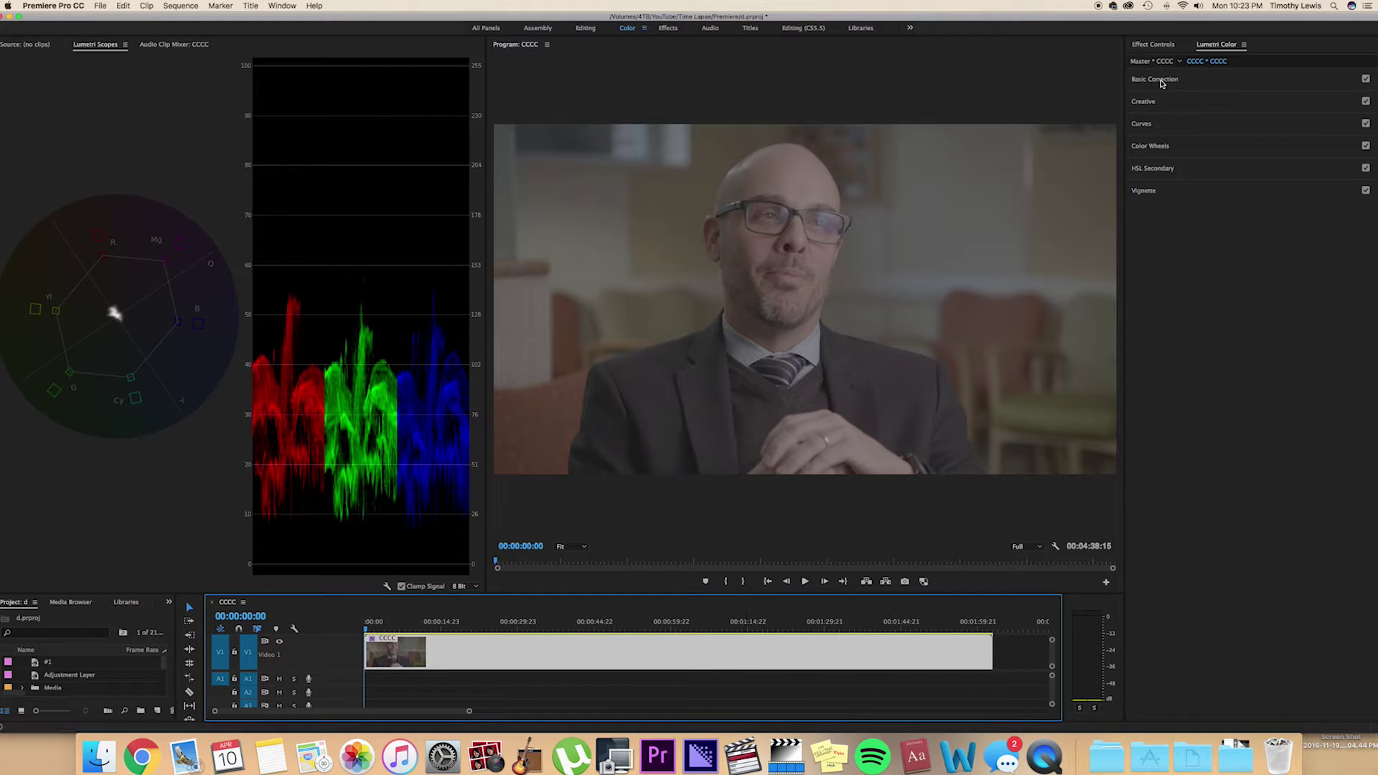
click(1161, 79)
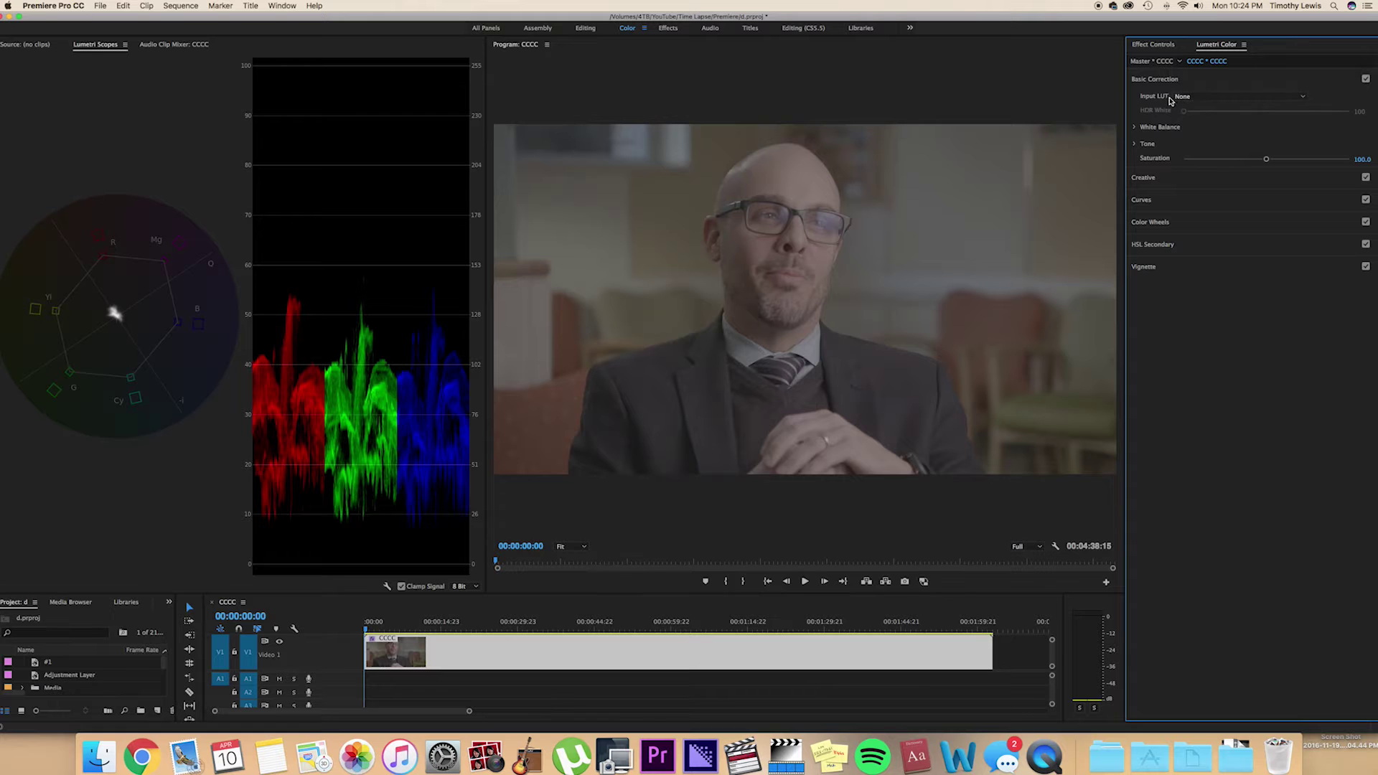
click(1184, 97)
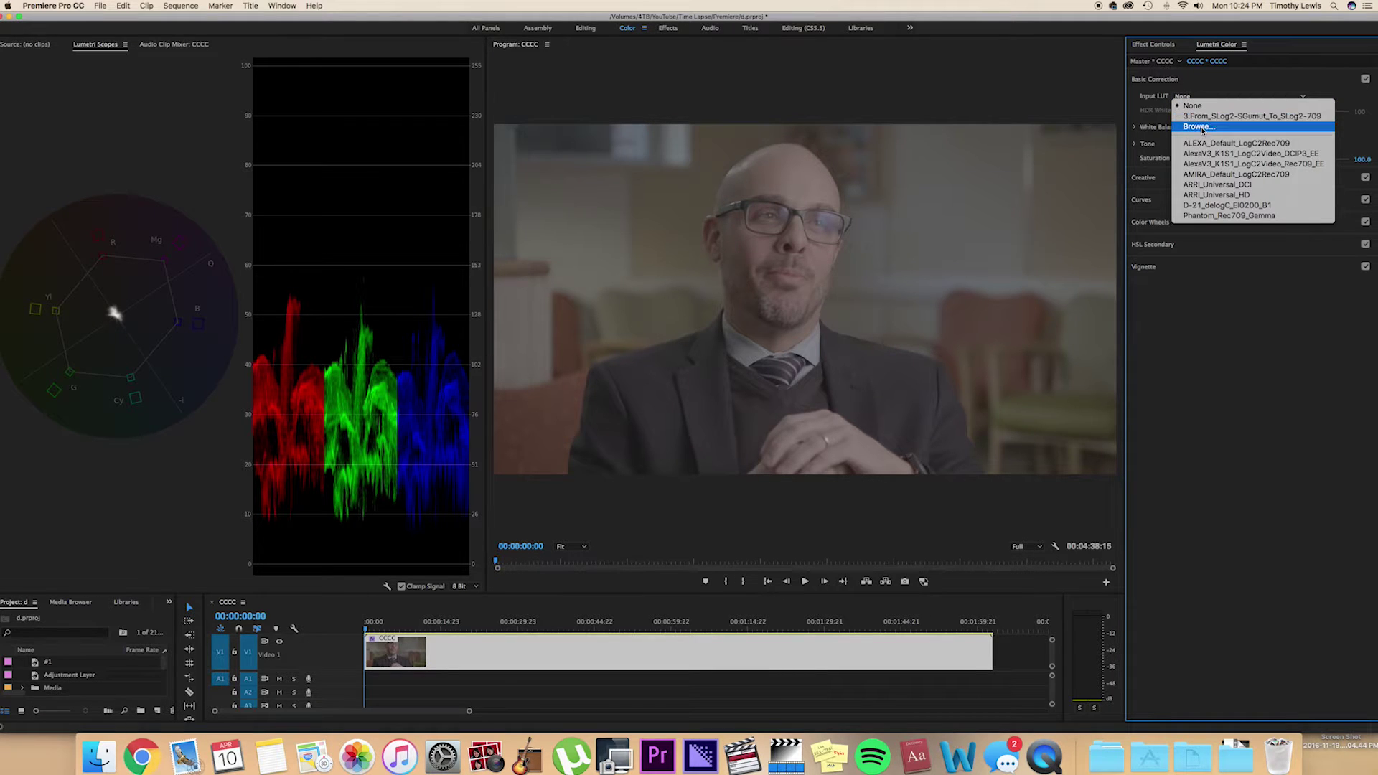
Load the 3.From_SLog2-SGumut_To_SLog2-709 .cube input LUT and toggle Basic Correction off and on to compare
click(1252, 127)
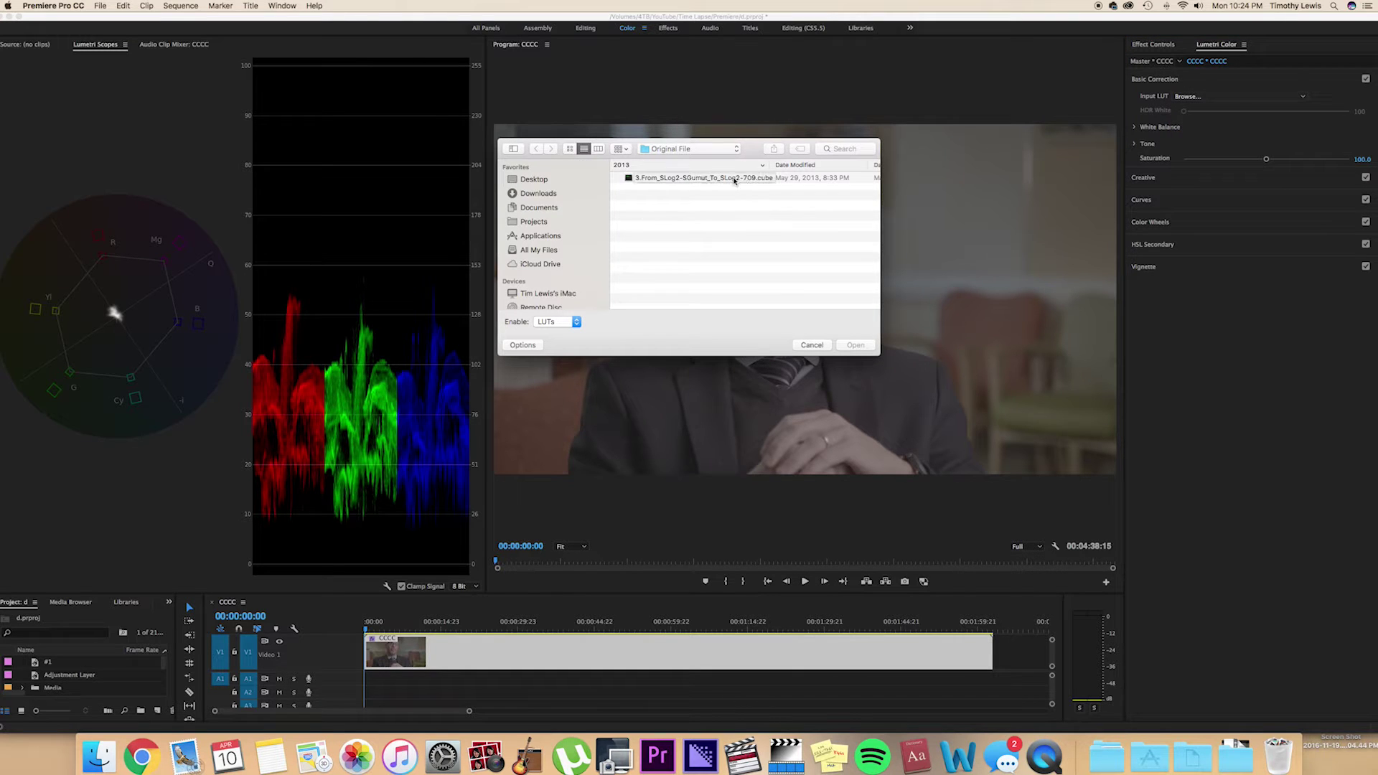
double_click(670, 179)
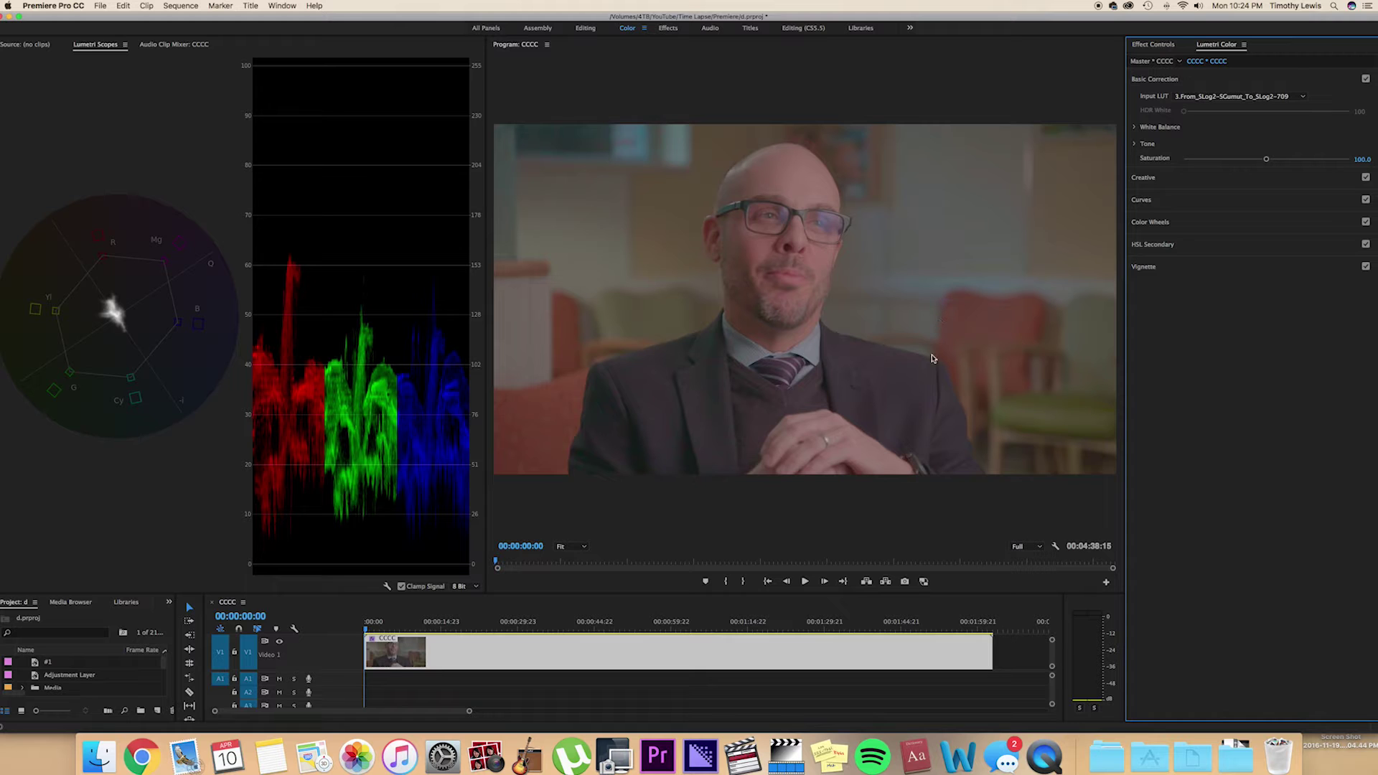
click(1365, 79)
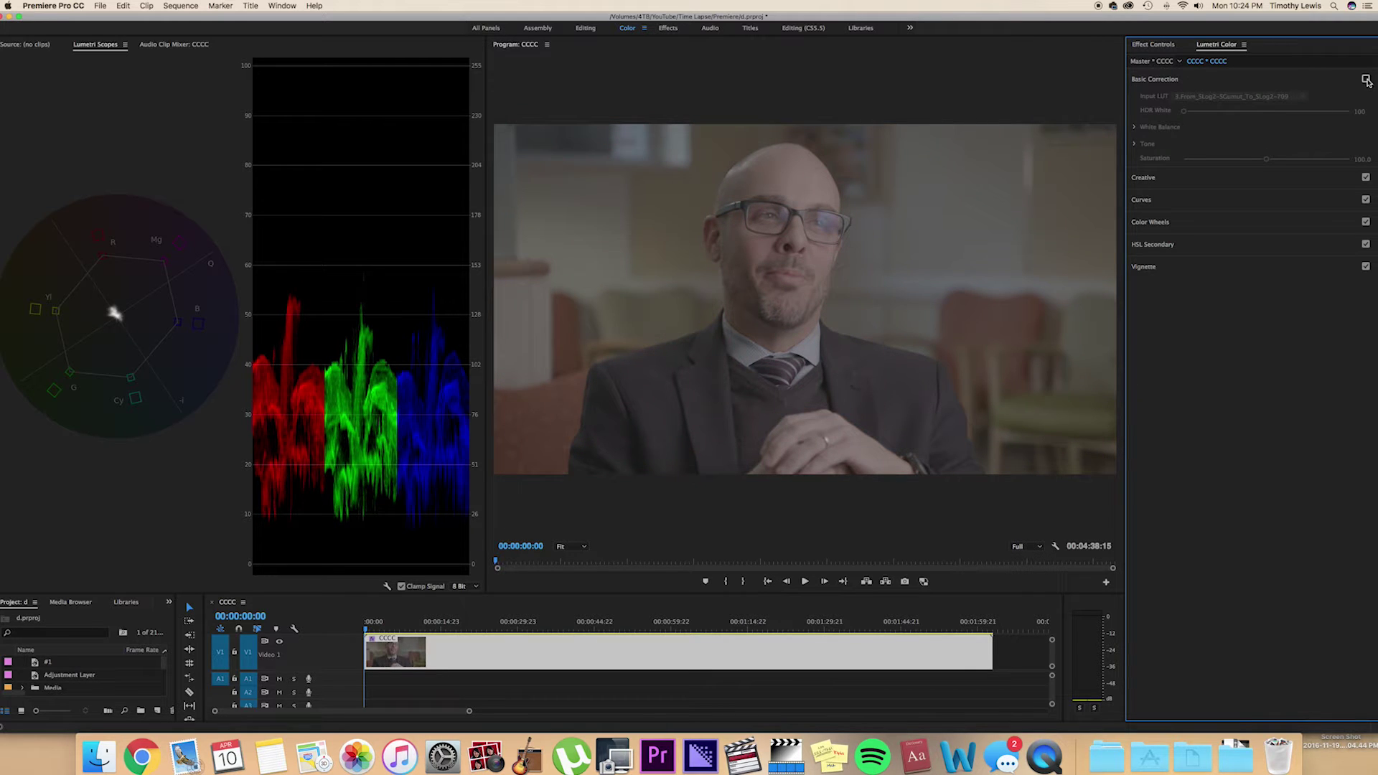
click(1366, 79)
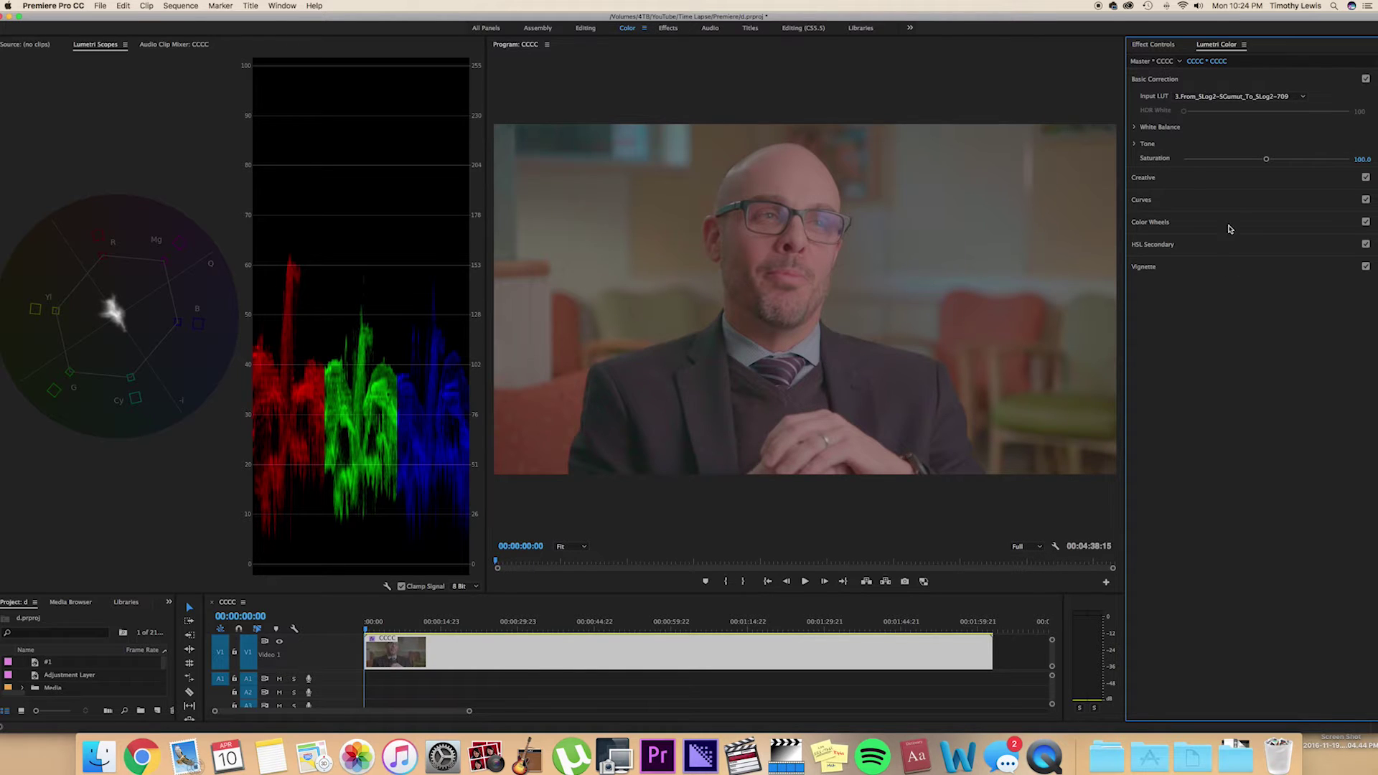
Expand White Balance and Tone, then cool Temperature to -7.2 and shift Tint to -1.3
click(1135, 128)
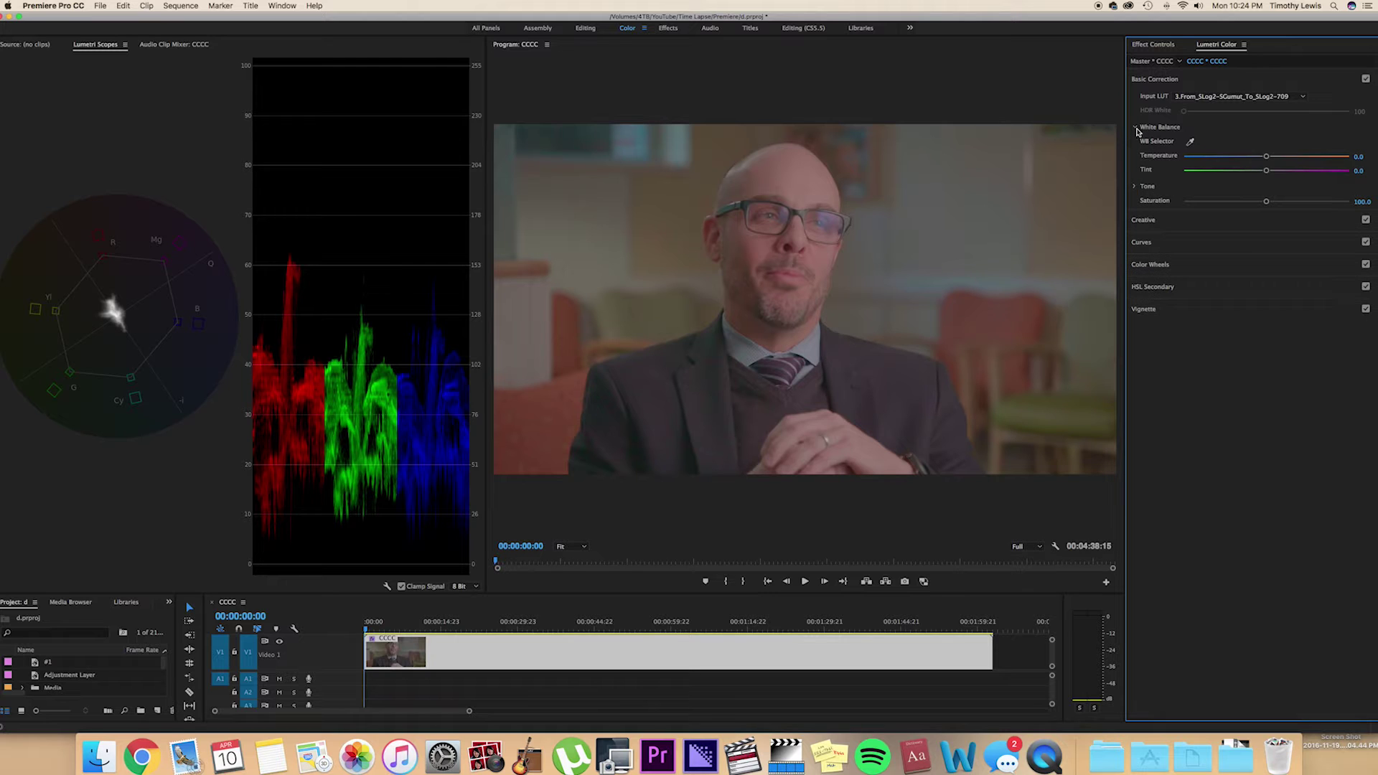
click(1136, 188)
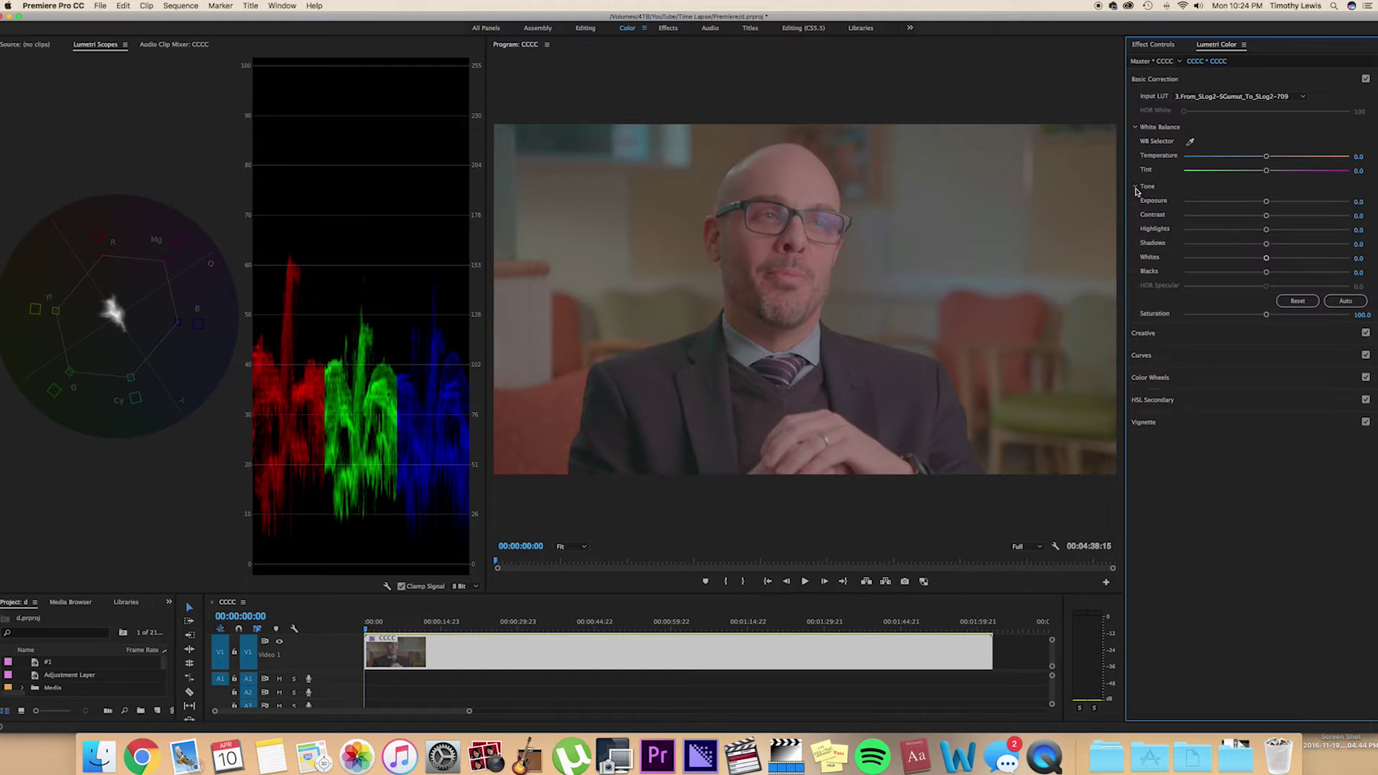
drag(1268, 158, 1269, 159)
double_click(1268, 157)
mouse_move(1268, 159)
mouse_down()
mouse_move(1282, 159)
mouse_move(1240, 160)
mouse_move(1279, 158)
mouse_move(1257, 160)
mouse_up()
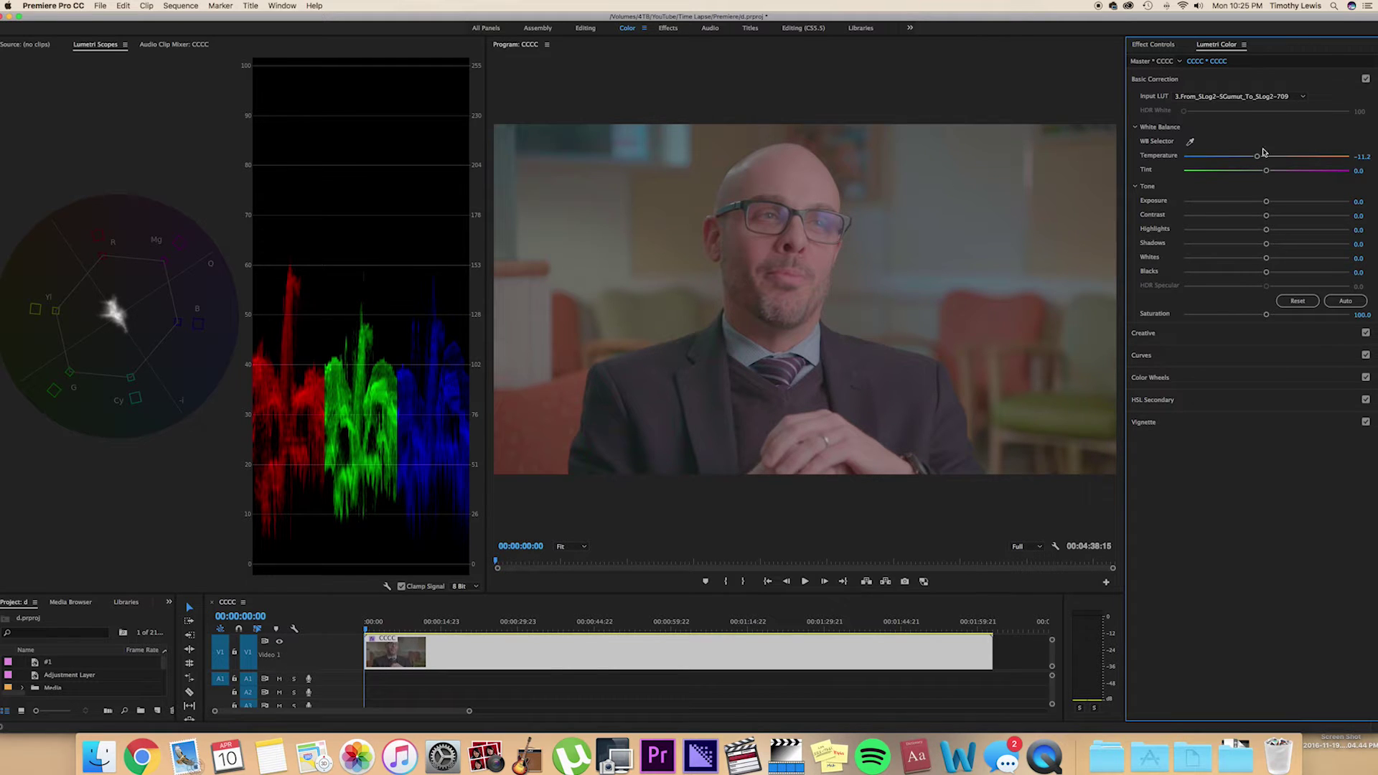
drag(1259, 159, 1264, 159)
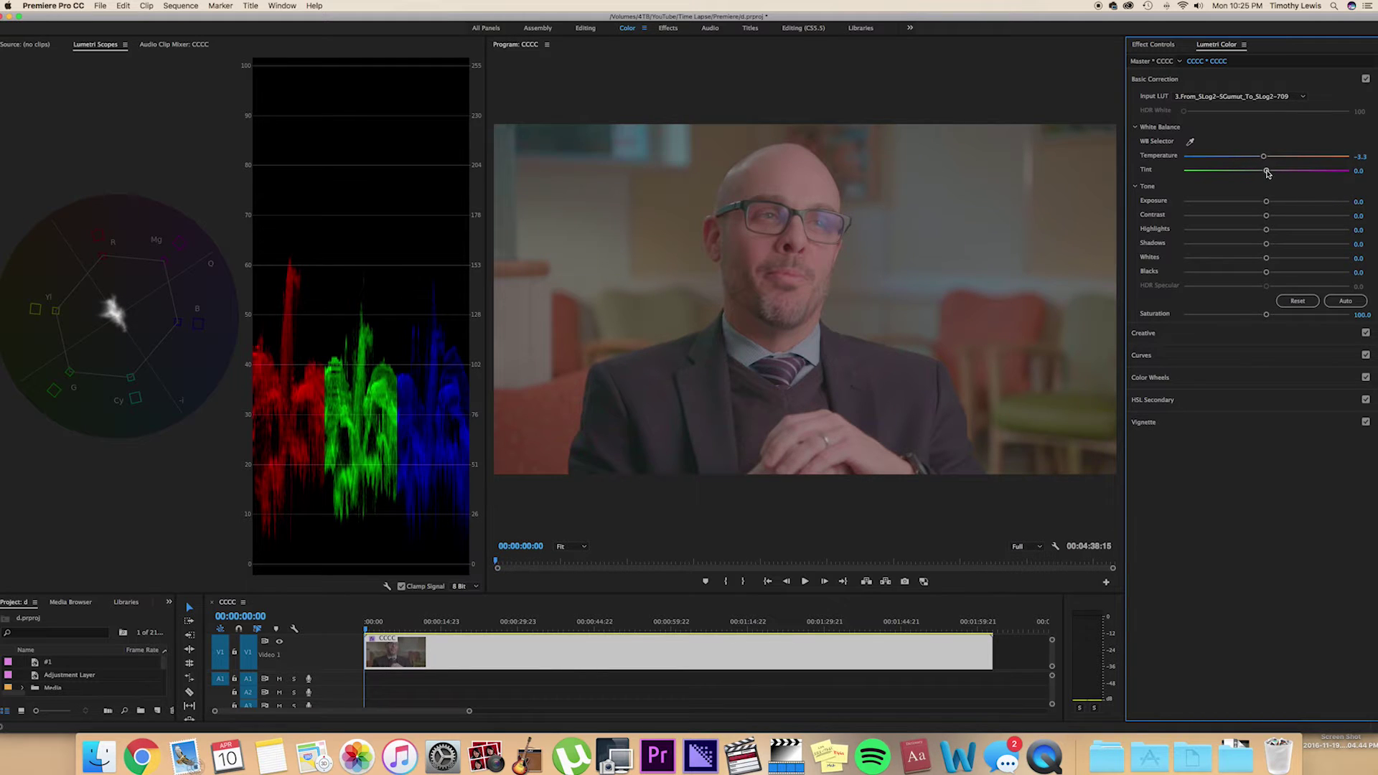
mouse_move(1267, 173)
mouse_down()
mouse_move(1254, 173)
mouse_move(1275, 178)
mouse_move(1262, 163)
mouse_up()
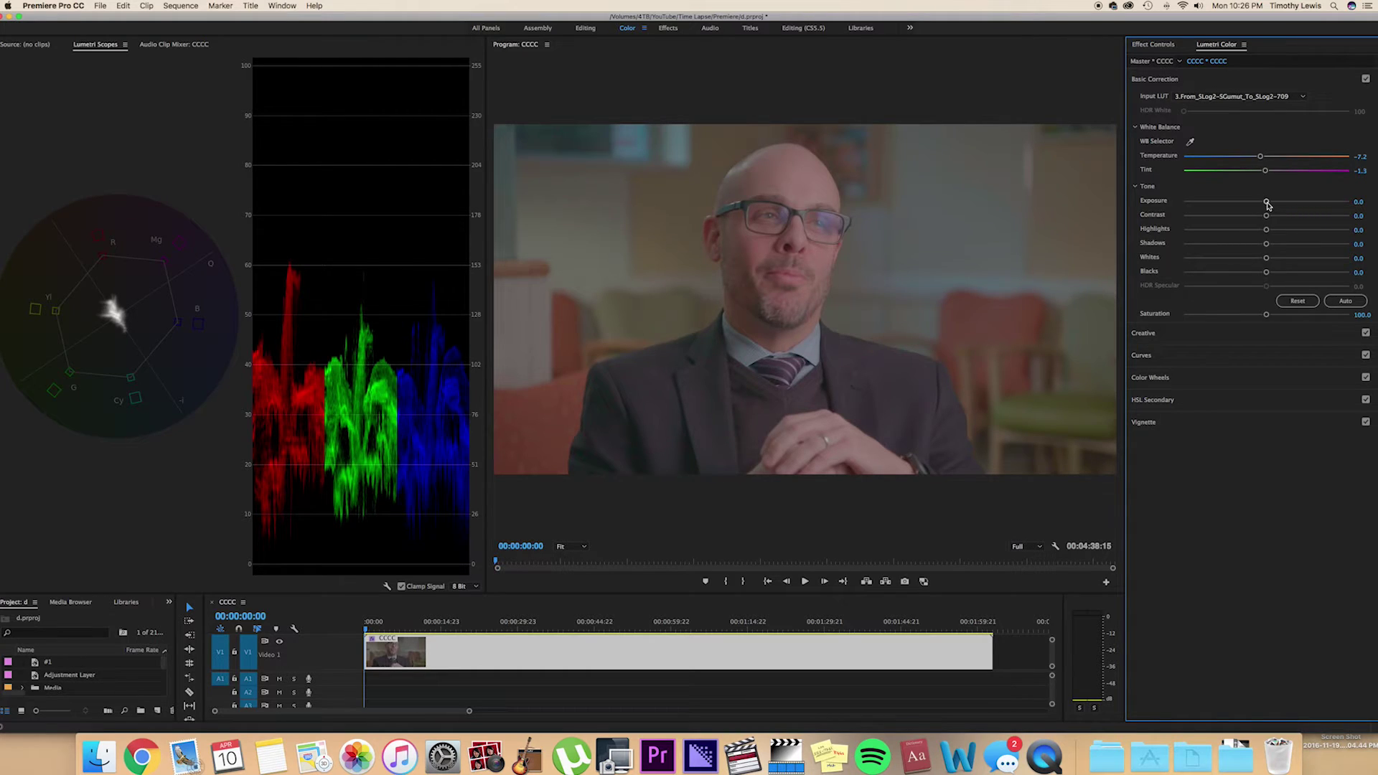
Raise Exposure to 0.4 and lower Contrast to 24.3, beginning to lift Highlights
mouse_move(1267, 203)
mouse_down()
mouse_move(1296, 204)
mouse_move(1218, 202)
mouse_move(1266, 202)
mouse_up()
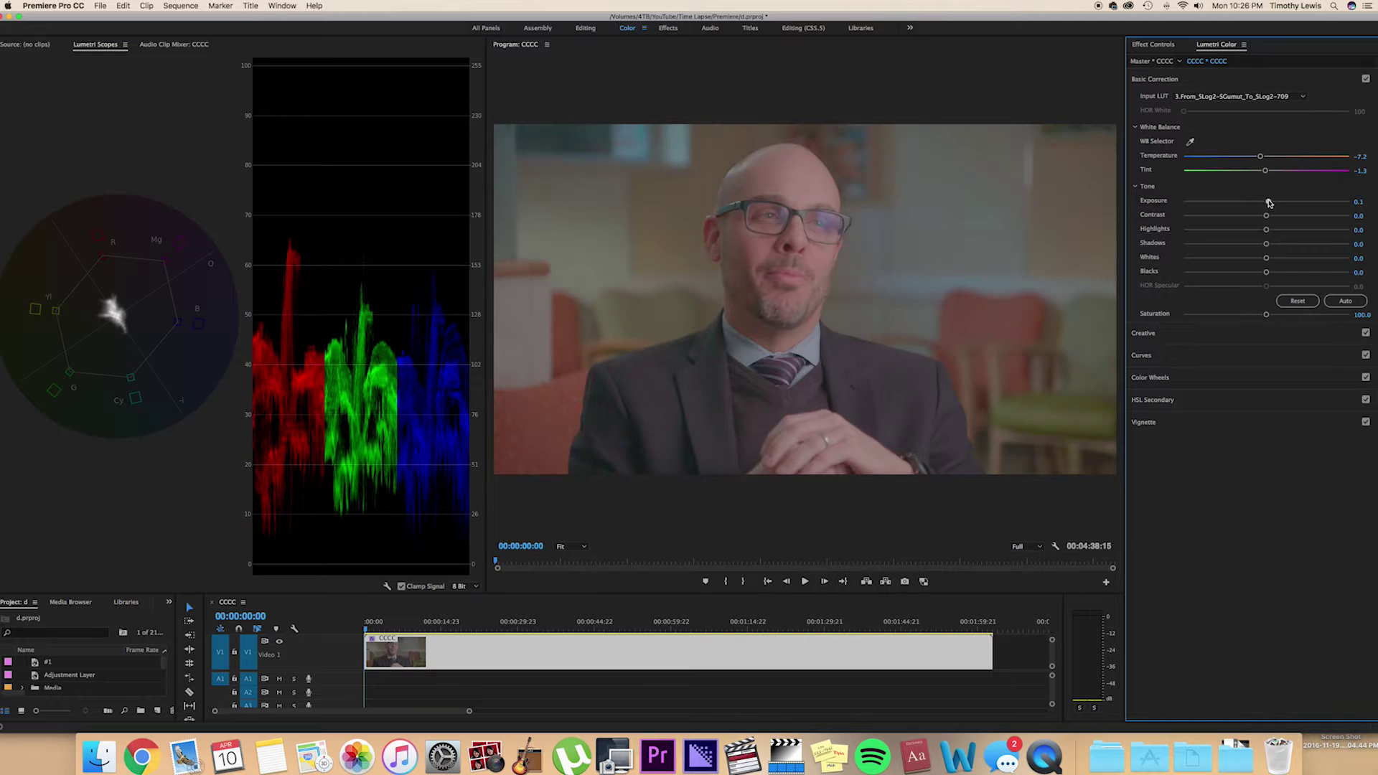
drag(1267, 203, 1270, 203)
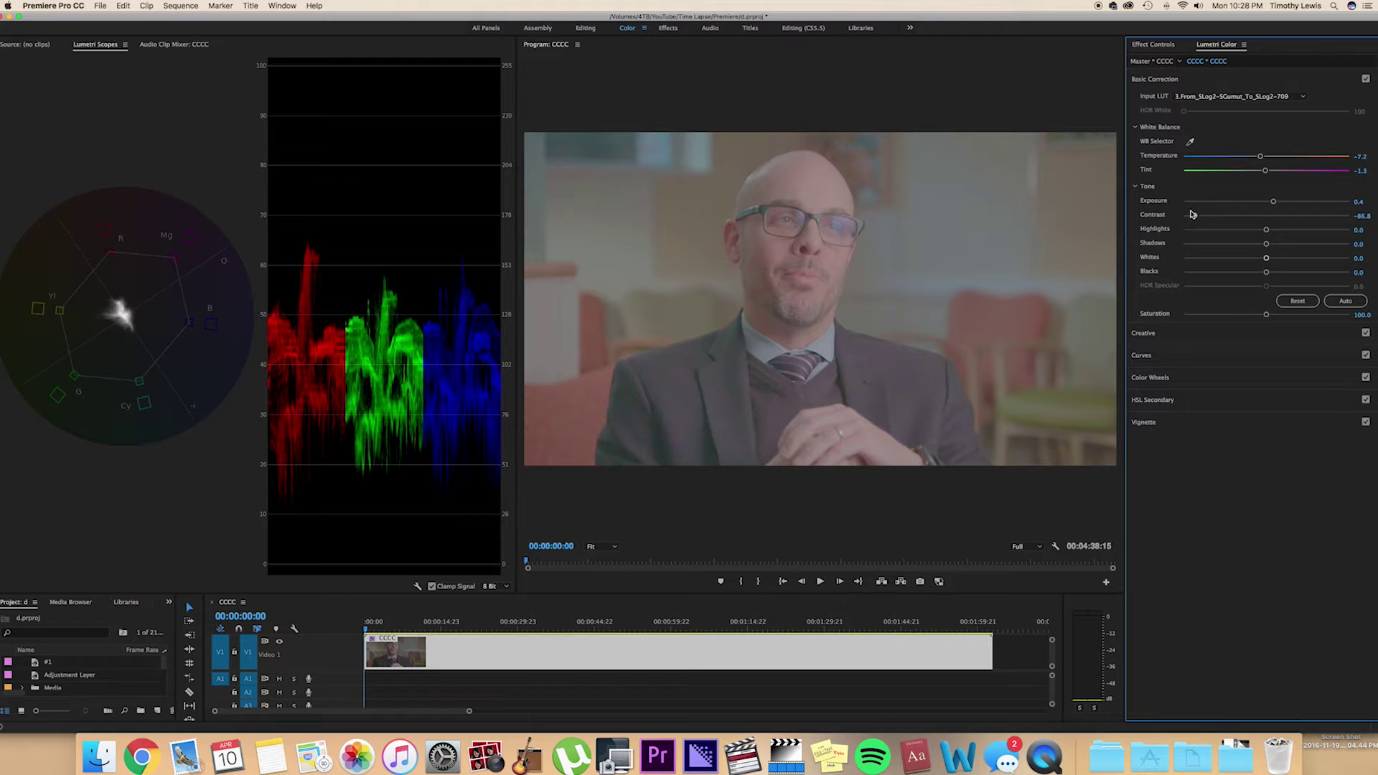
drag(1196, 219, 1267, 221)
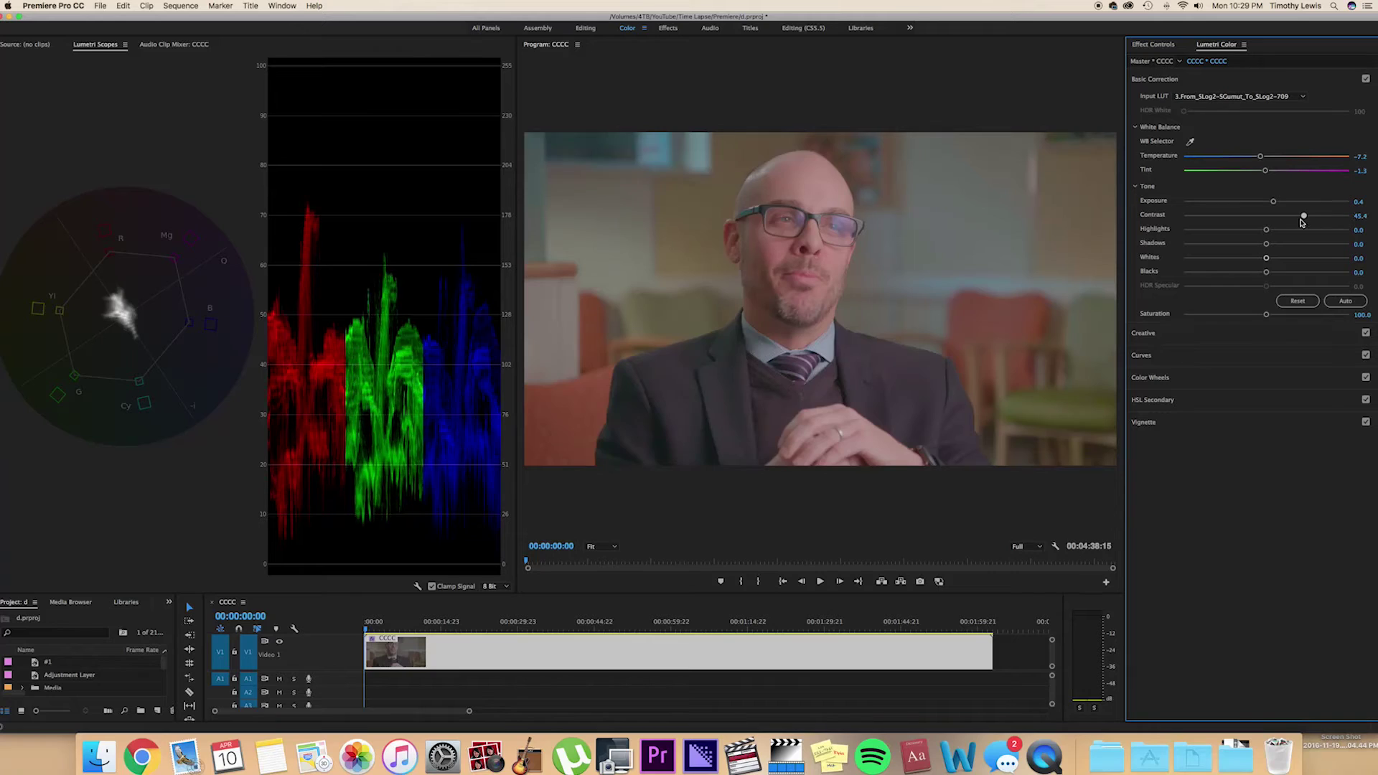
drag(1300, 222, 1282, 223)
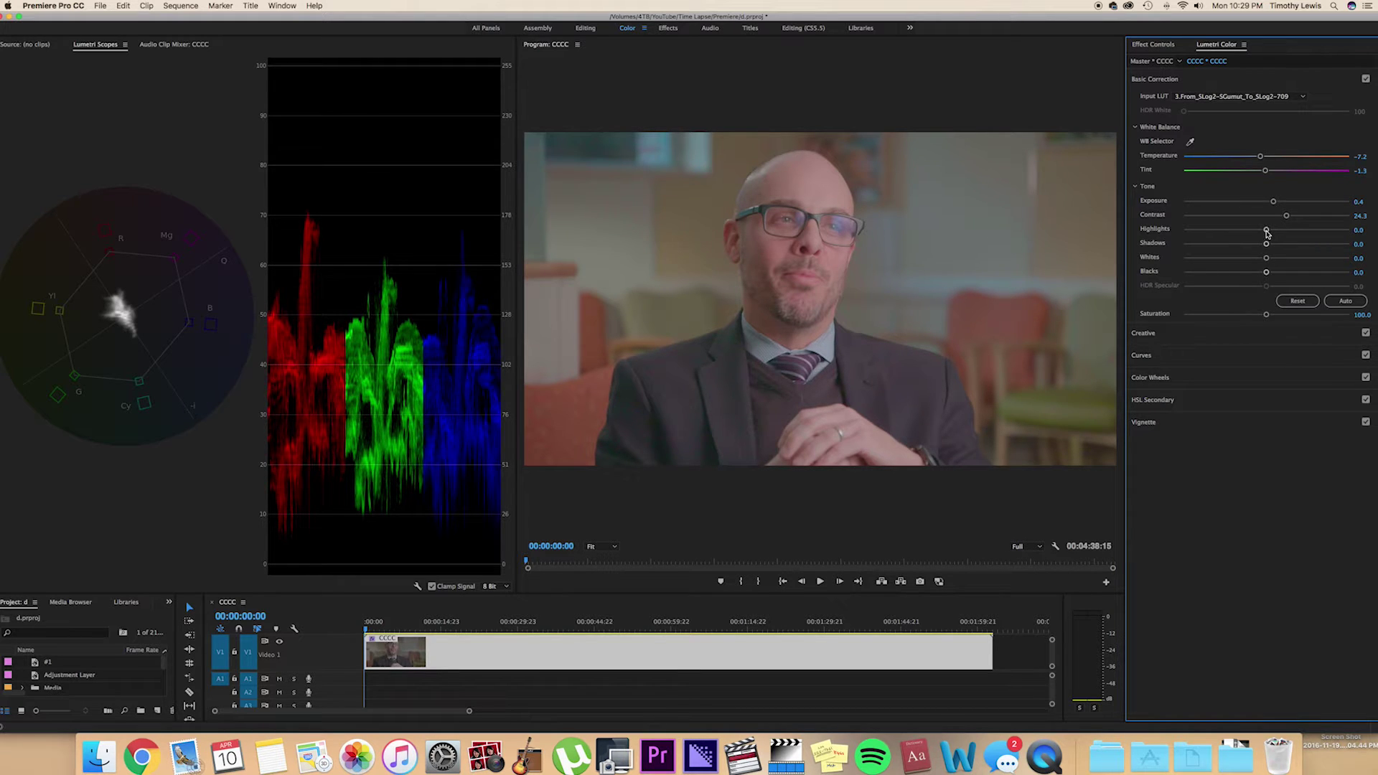
drag(1266, 233, 1268, 233)
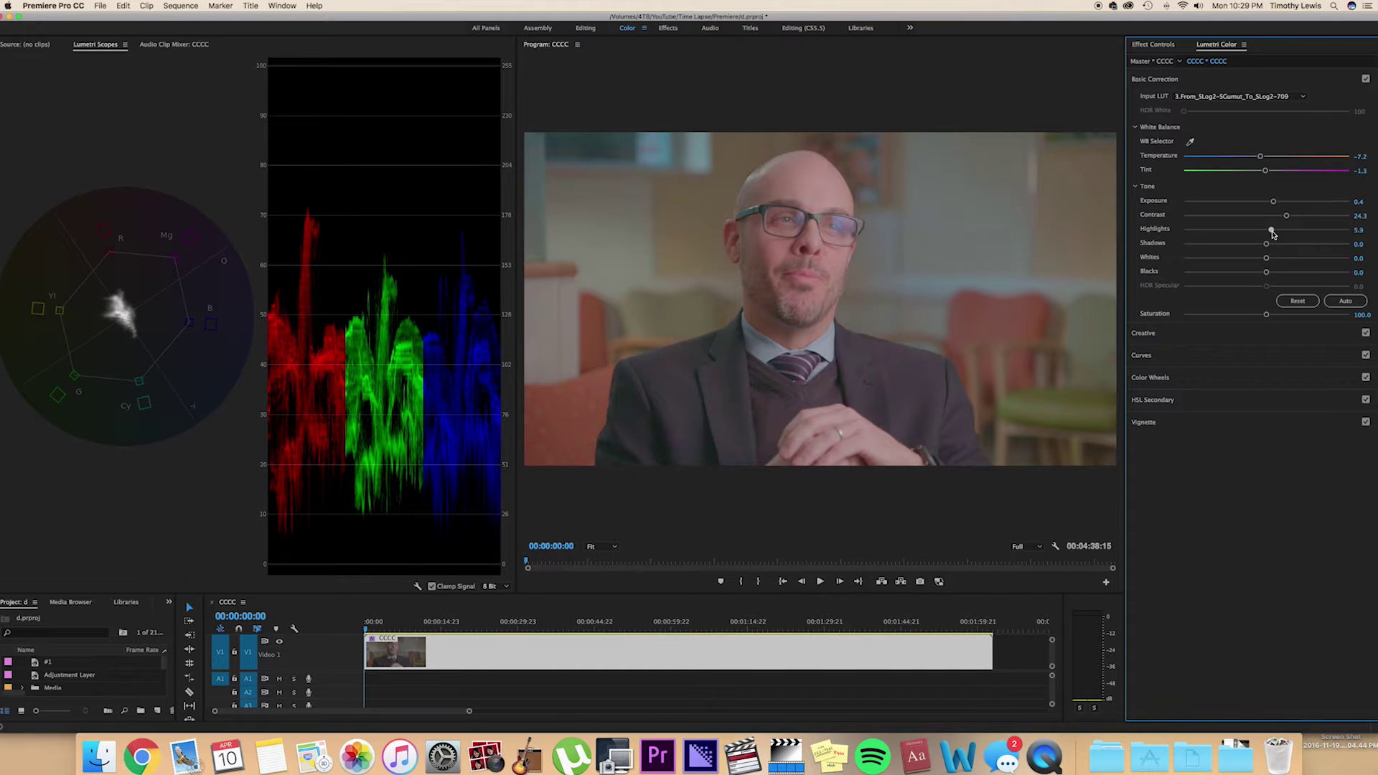
Brighten the Highlights slider and settle it at a subtle 2.0
mouse_move(1268, 233)
mouse_down()
mouse_move(1324, 240)
mouse_move(1268, 238)
mouse_up()
drag(1269, 234, 1268, 234)
Darken the Shadows, play back the clip to review, and lower Whites to about -9.2
mouse_move(1268, 247)
mouse_down()
mouse_move(1244, 246)
mouse_move(1258, 246)
mouse_up()
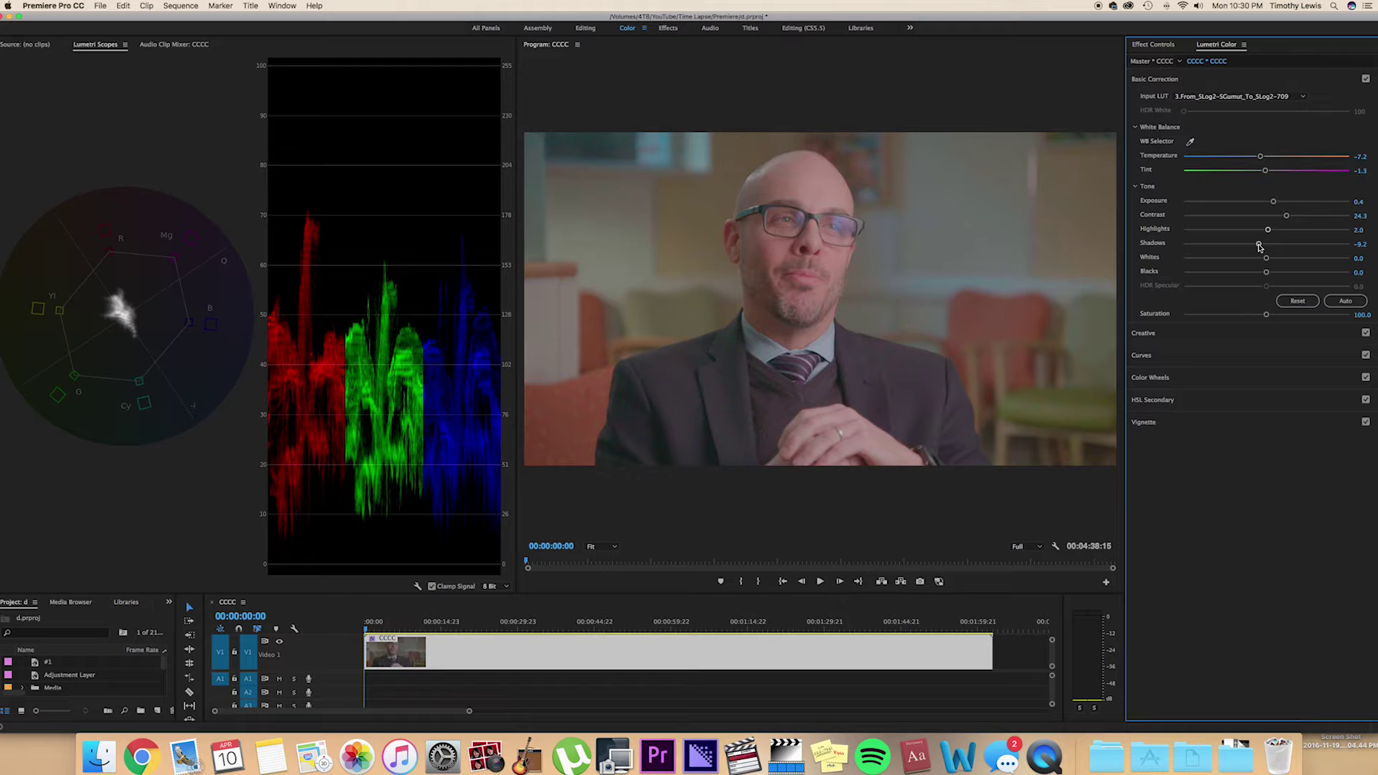
key(space)
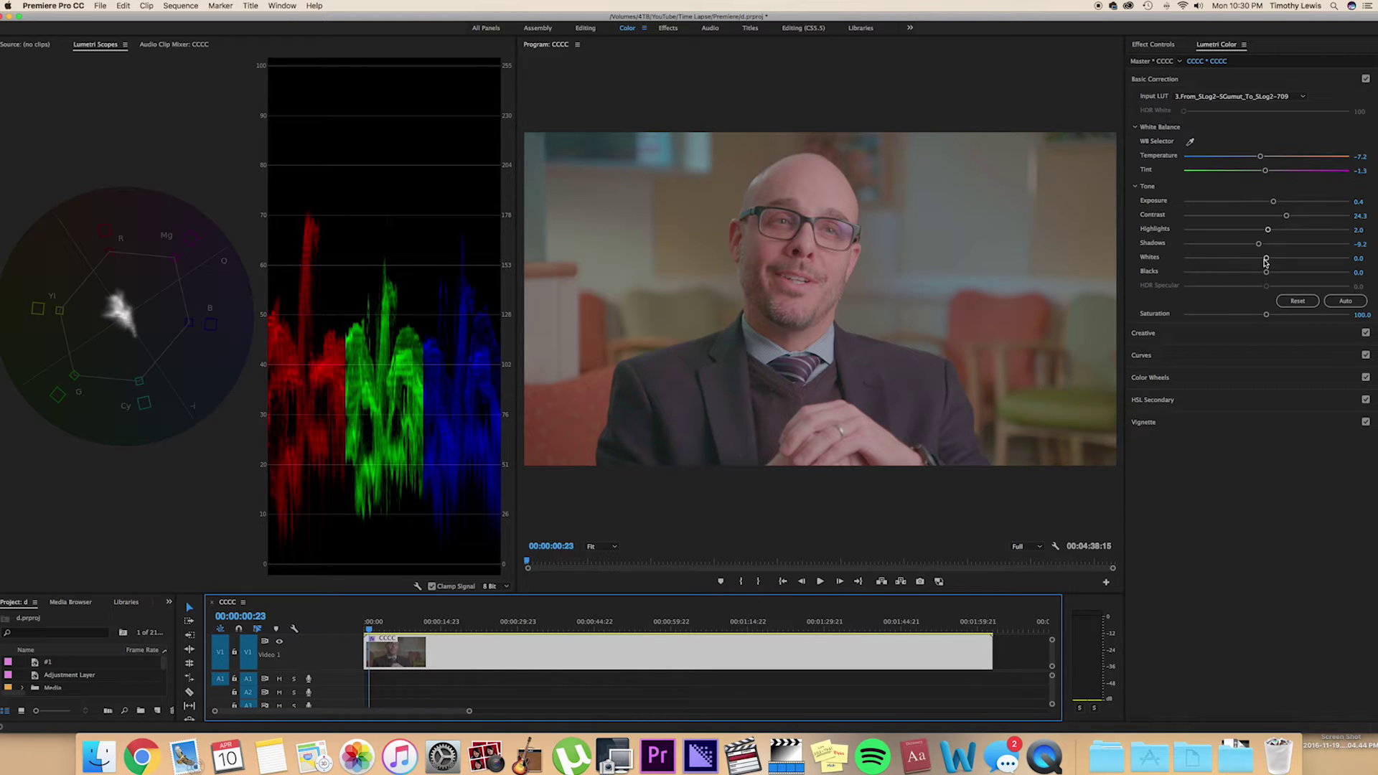
drag(1267, 262, 1252, 263)
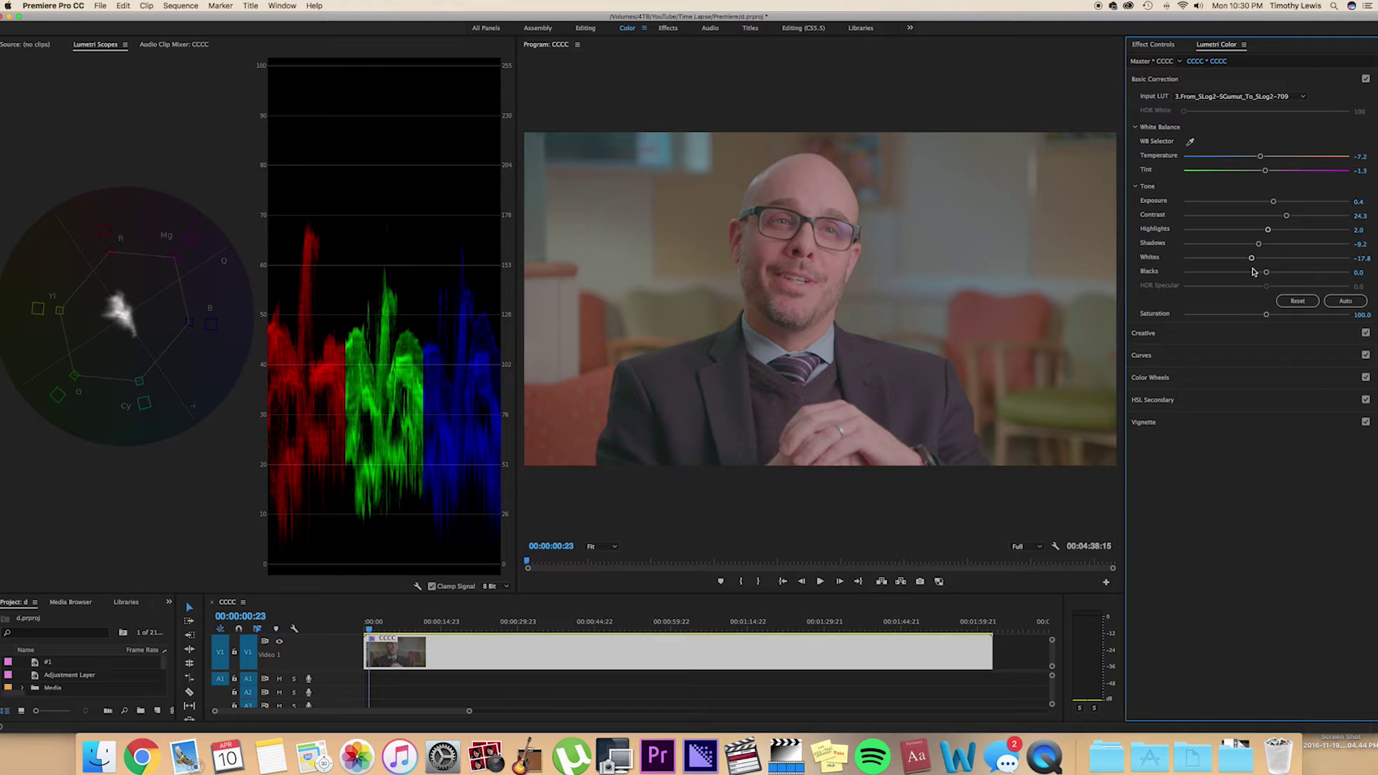
Set Exposure near 0.9, deepen Blacks to -19.7, and soften the Contrast further
drag(1275, 206, 1282, 206)
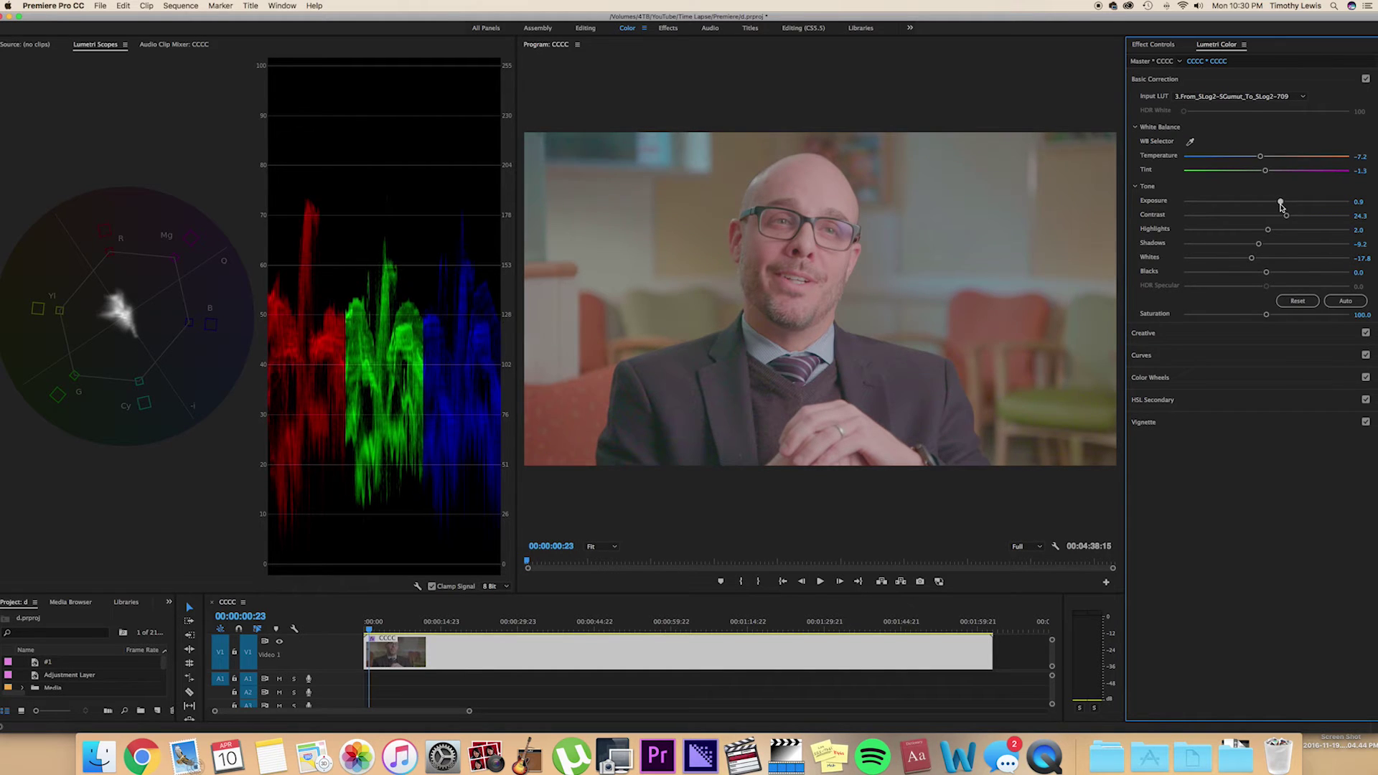
drag(1281, 206, 1280, 206)
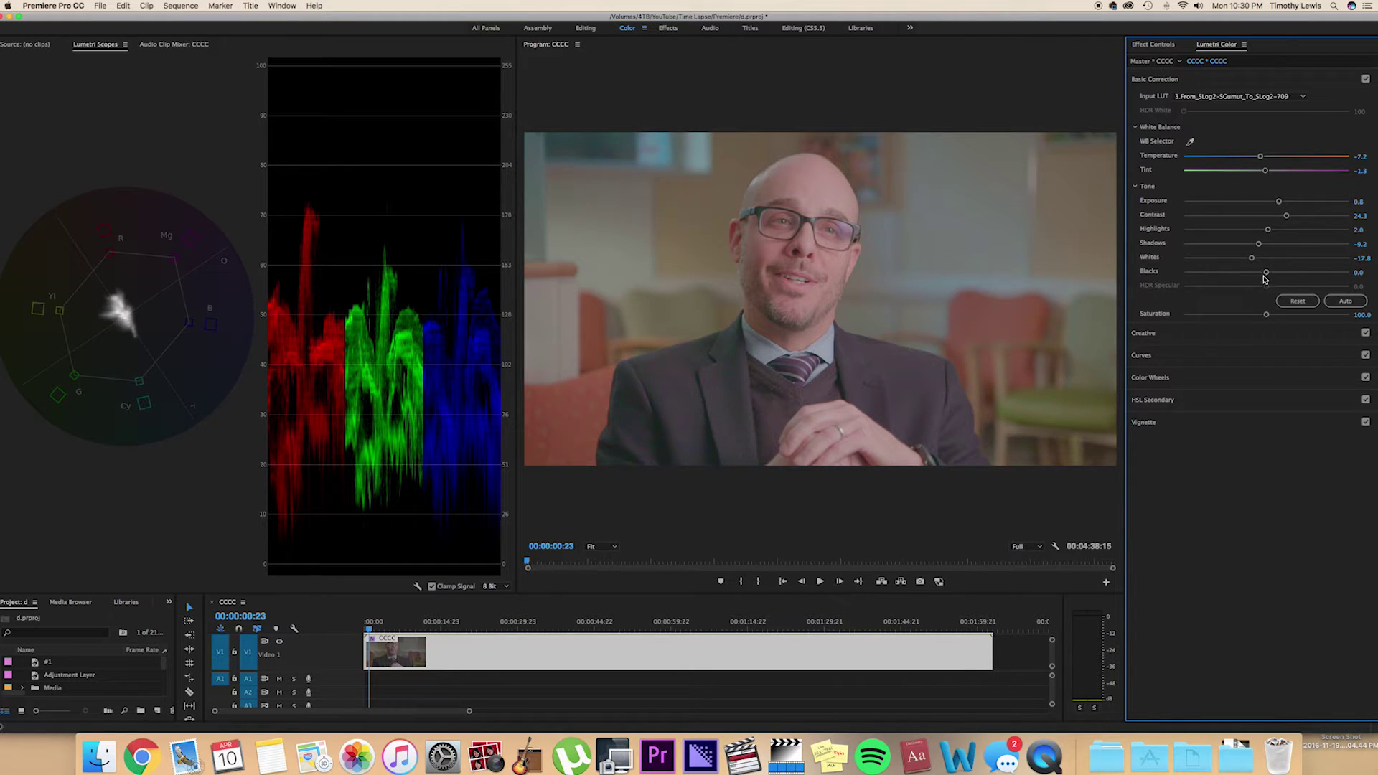
drag(1267, 277, 1250, 281)
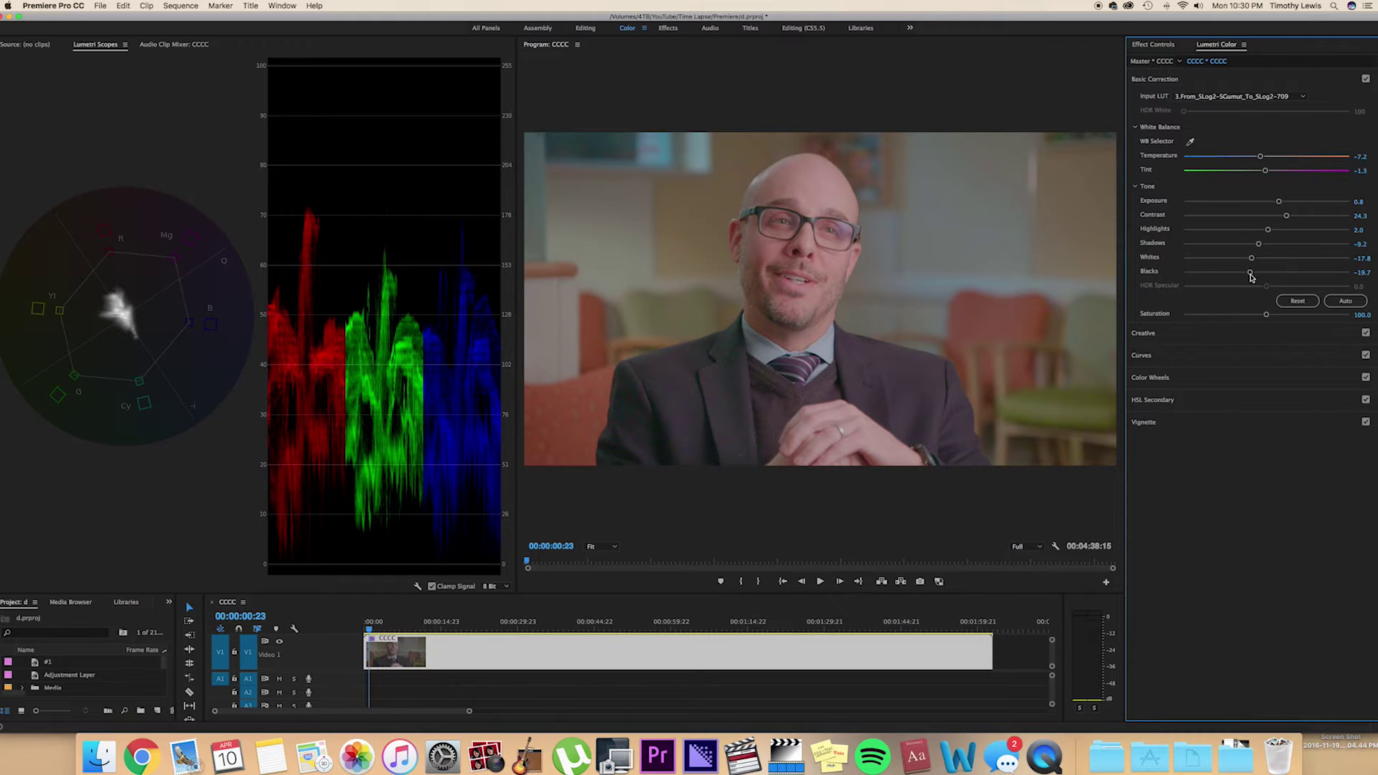
drag(1288, 218, 1264, 234)
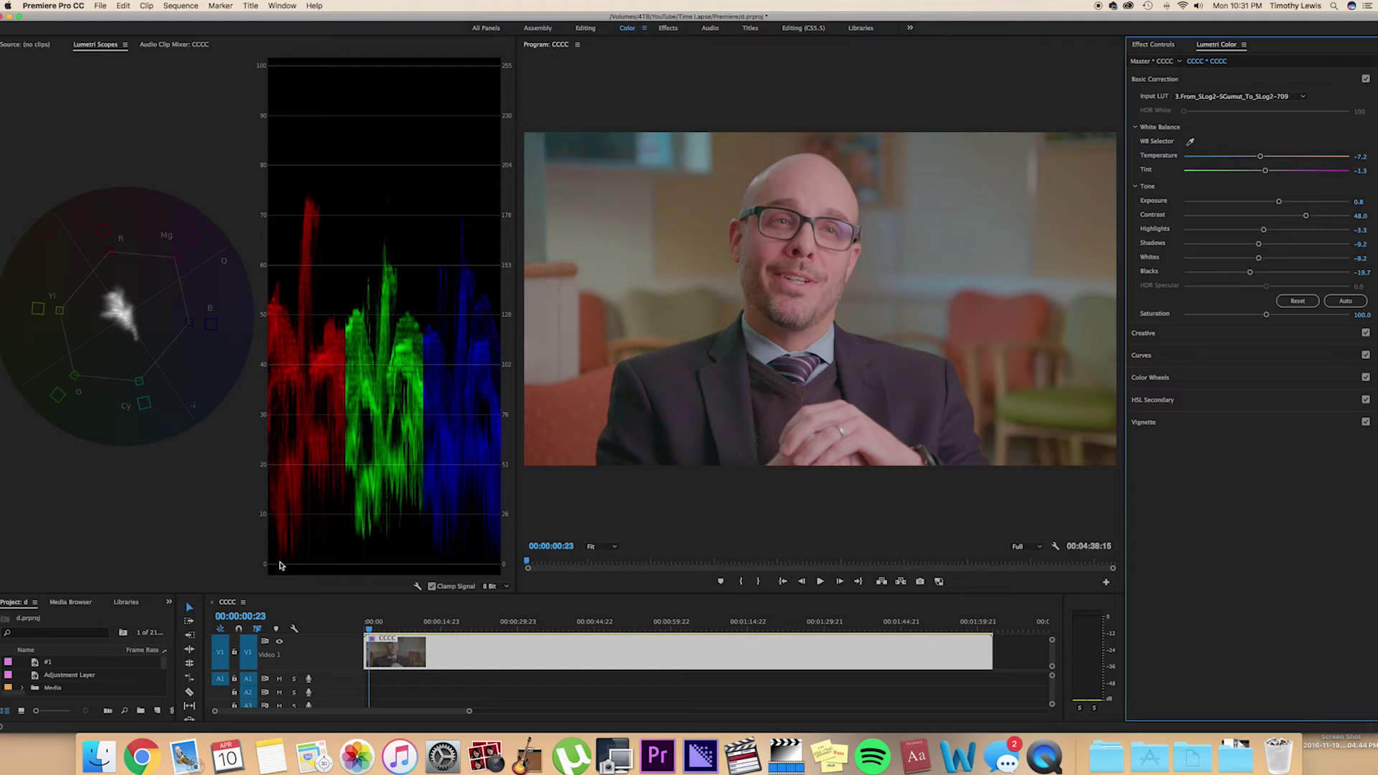
mouse_move(1306, 215)
mouse_down()
mouse_move(1276, 216)
mouse_move(1300, 204)
mouse_move(1282, 205)
mouse_up()
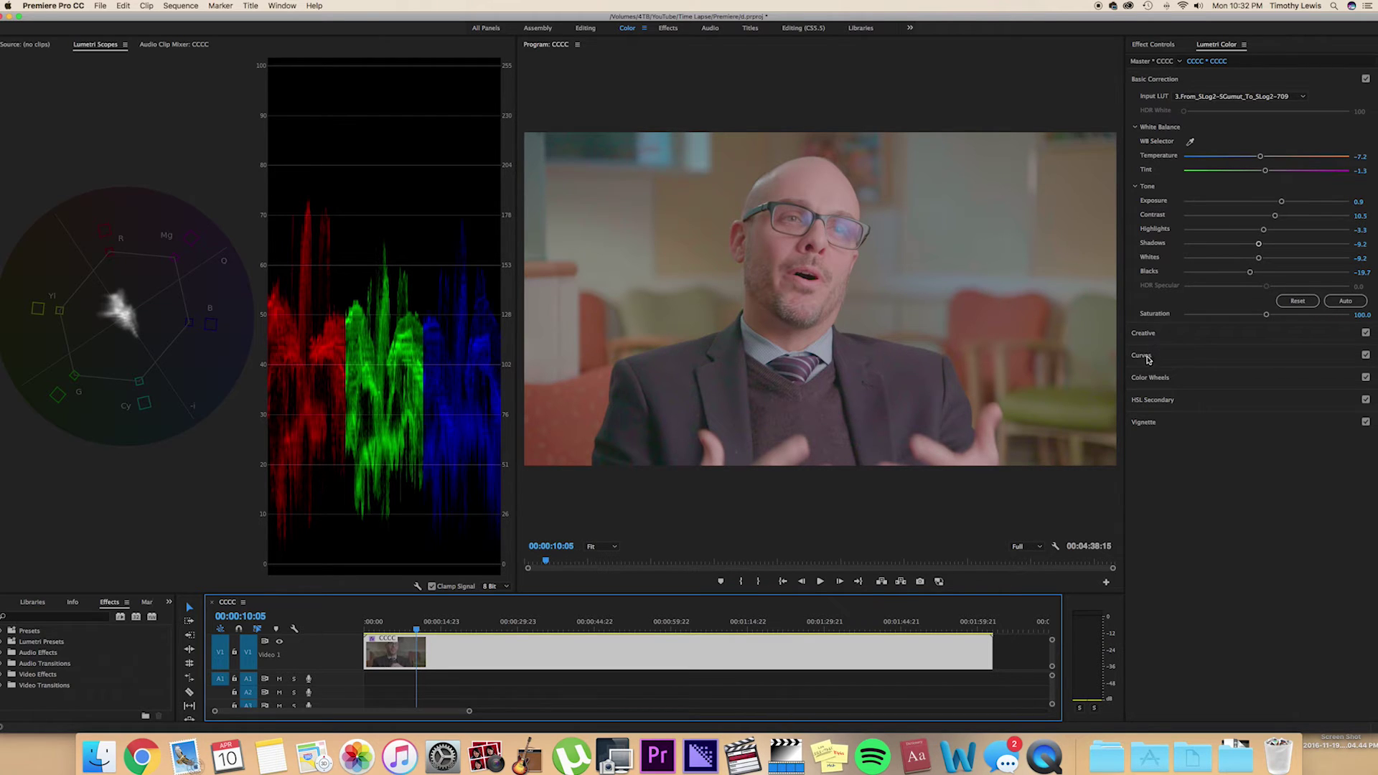
Try a cooler Temperature on the shot, leaving white balance at -7.2
mouse_move(1259, 156)
mouse_down()
mouse_move(1186, 162)
mouse_move(1263, 159)
mouse_up()
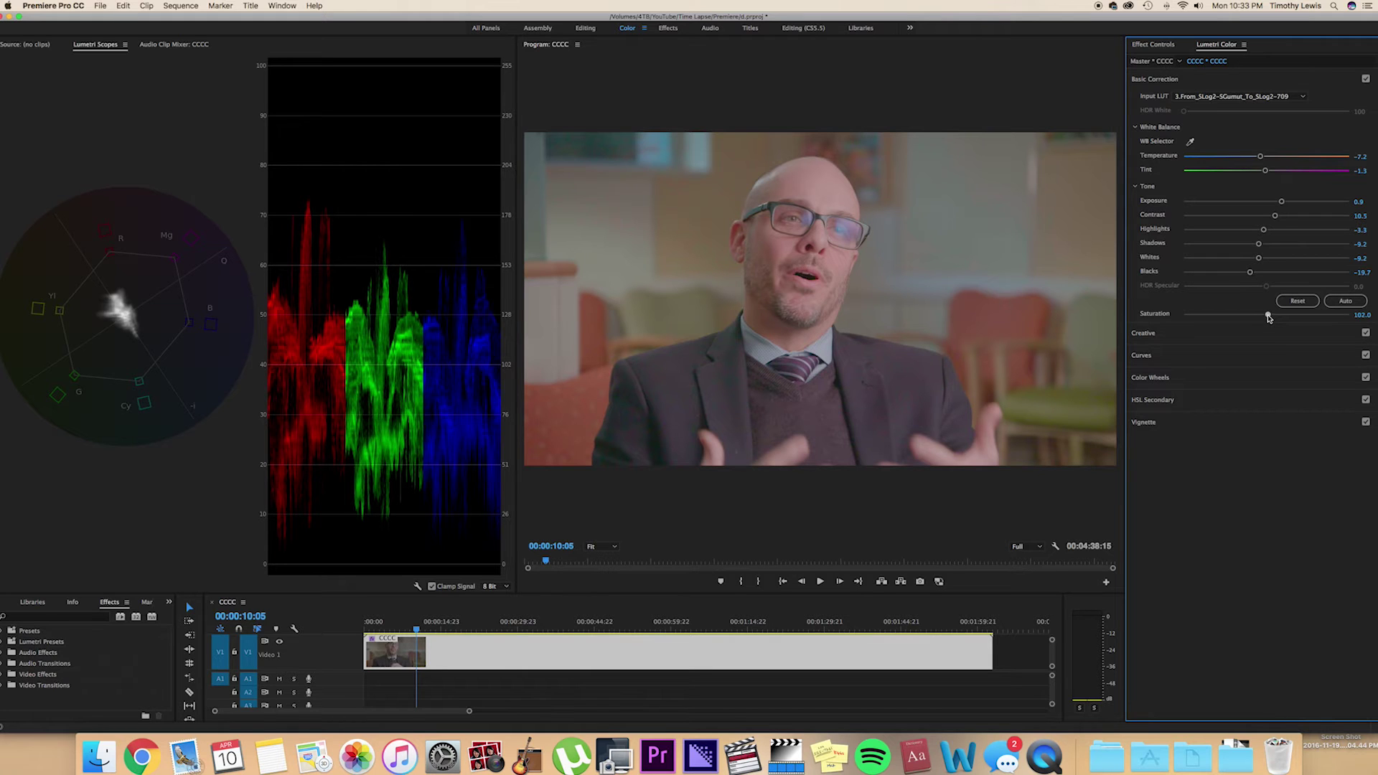
Test Saturation high and low, reset it to 100, then raise it slightly to about 102.6
drag(1268, 318, 1372, 322)
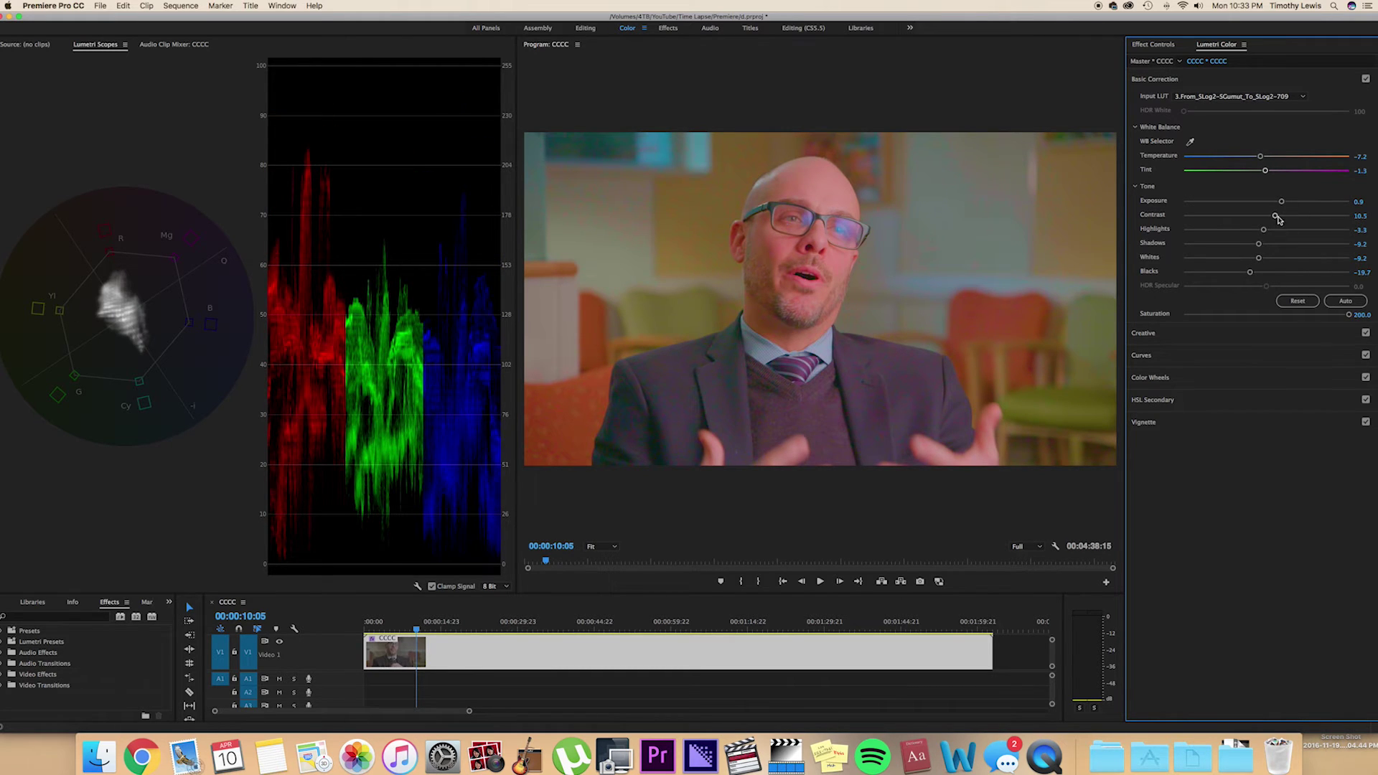
drag(1346, 316, 1294, 315)
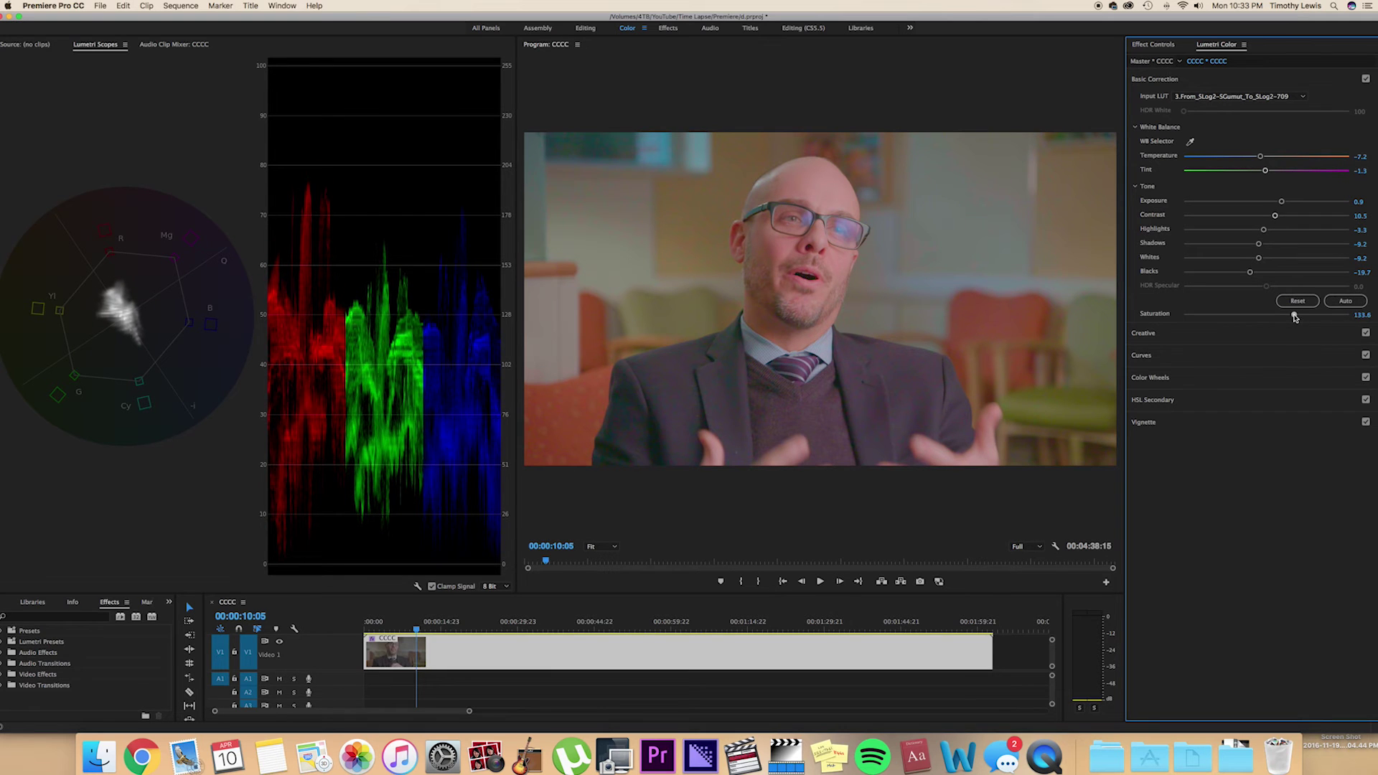
click(1363, 315)
text(100)
key(Return)
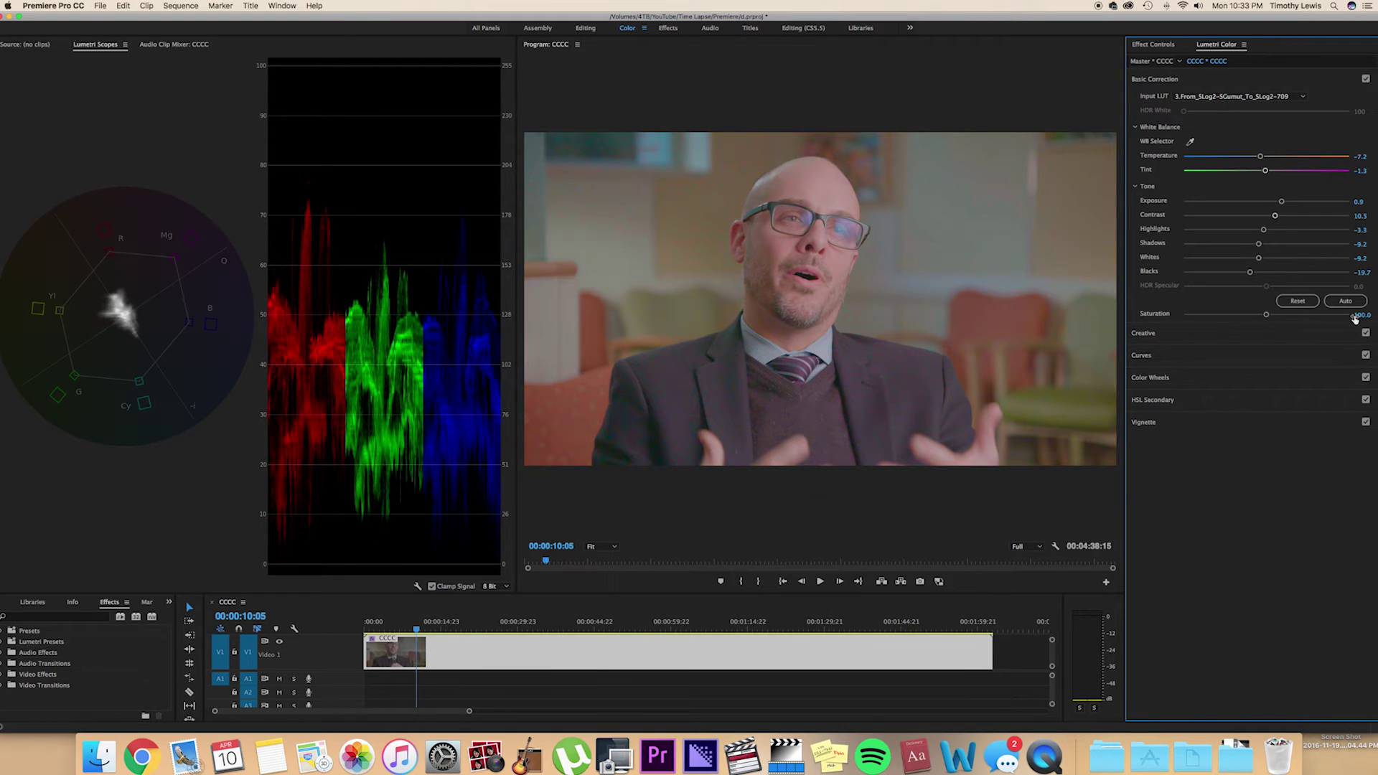
mouse_move(1267, 317)
mouse_down()
mouse_move(1285, 317)
mouse_move(1270, 318)
mouse_up()
double_click(1271, 317)
drag(1268, 317, 1272, 317)
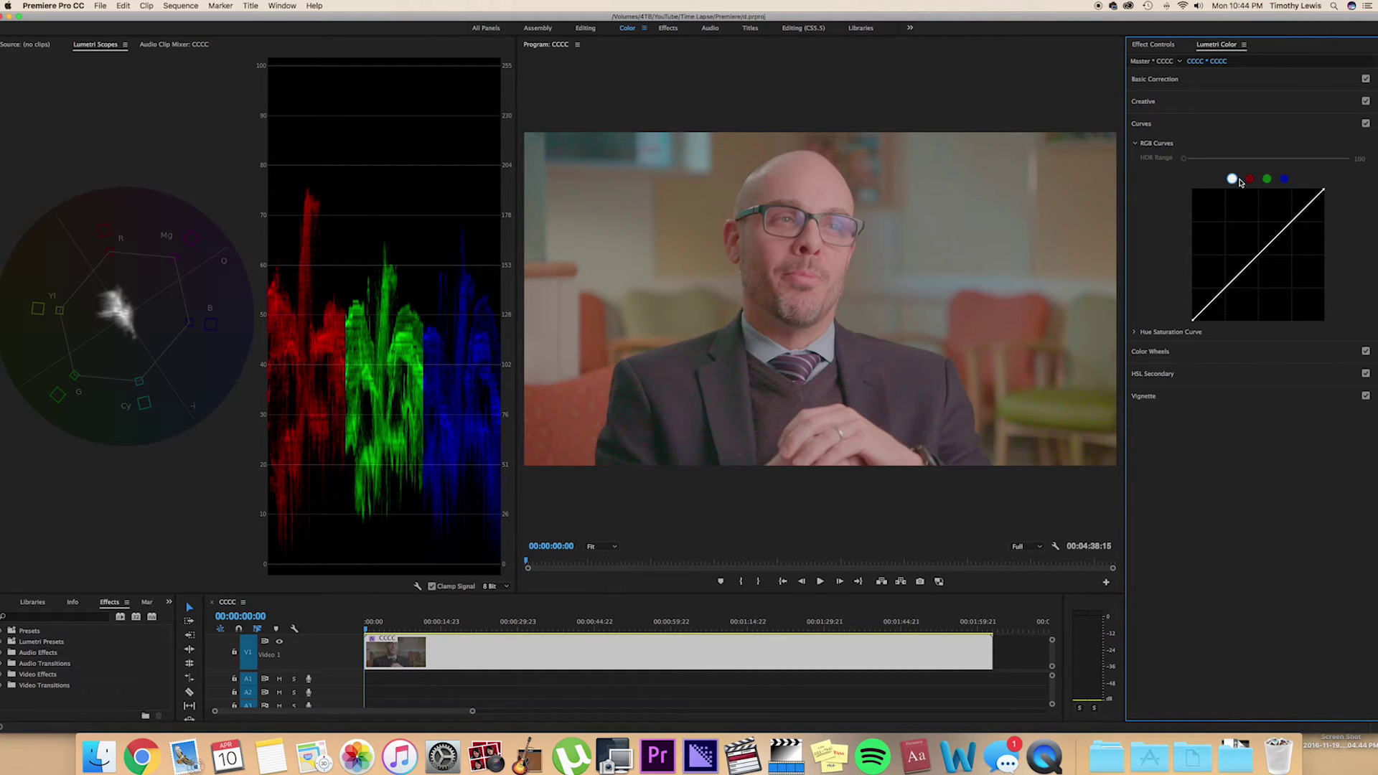
Add a midpoint on the red curve and nudge the red midtones up, then slightly back down
click(1267, 179)
click(1283, 179)
click(1250, 178)
click(1262, 263)
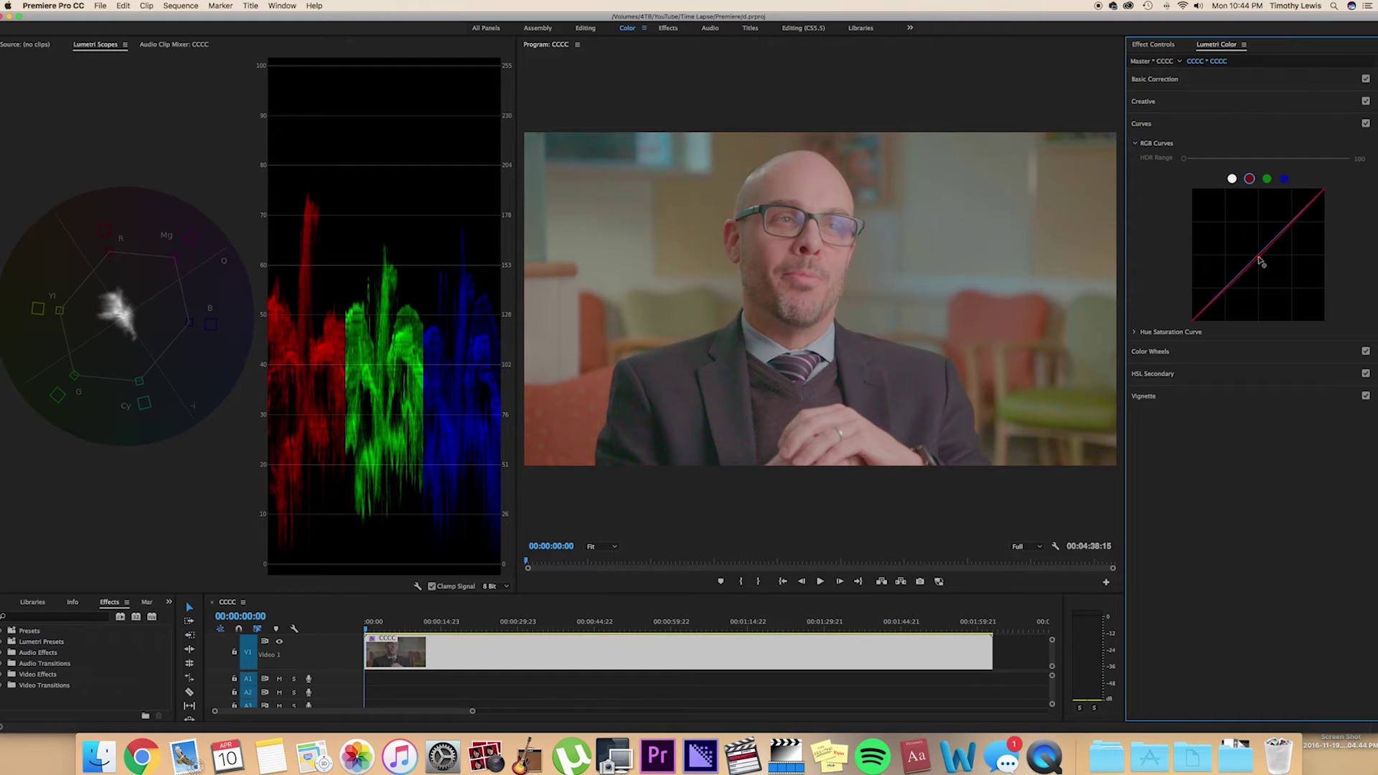
drag(1261, 263, 1255, 256)
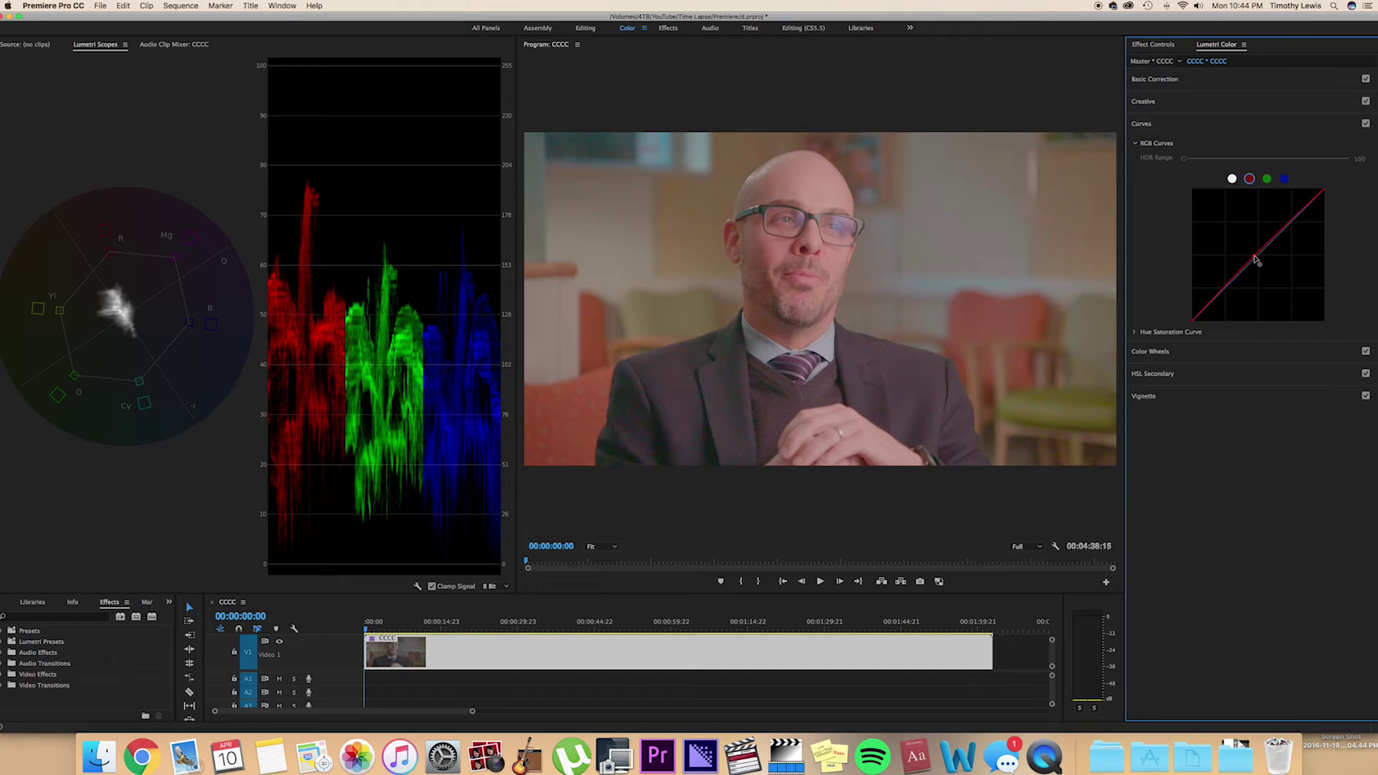
drag(1254, 257, 1260, 265)
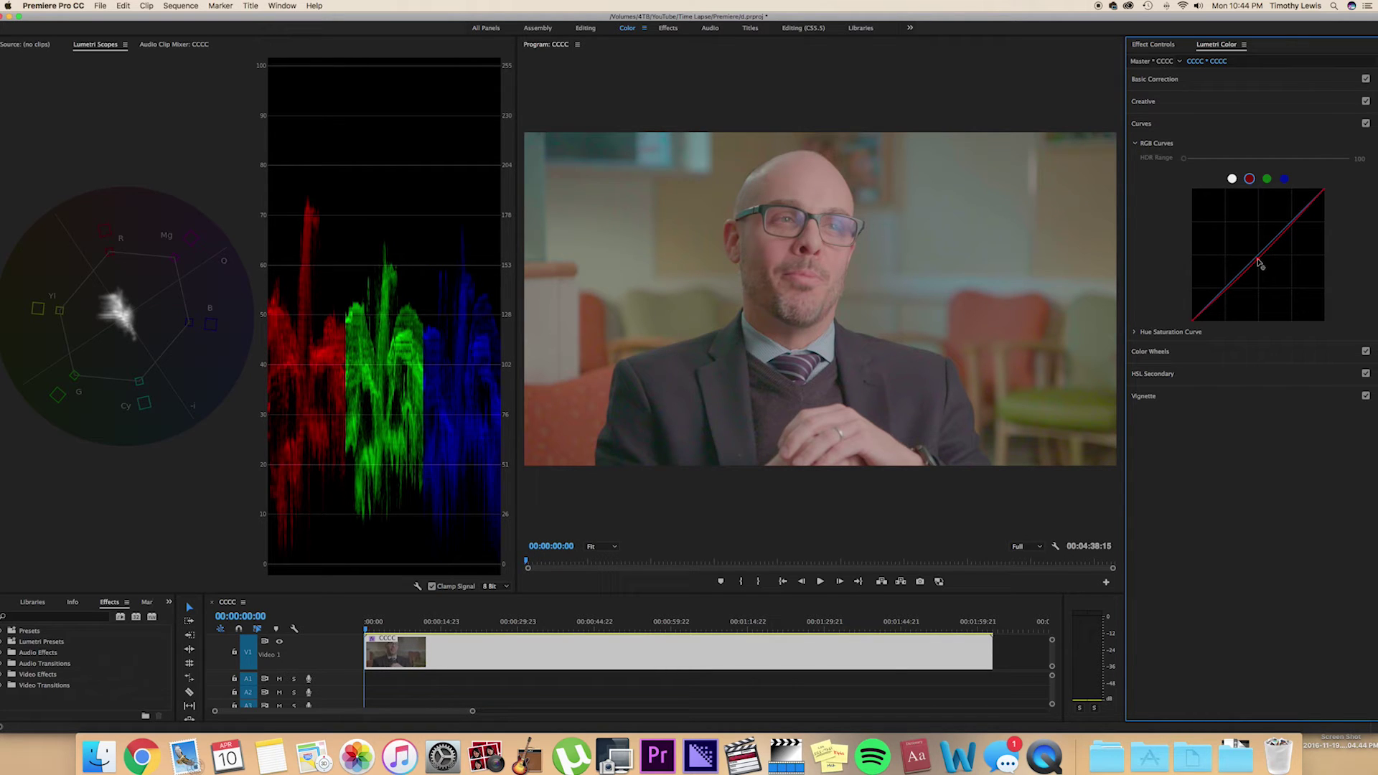
Add a midpoint on the blue curve, then add one on the master curve and darken midtones slightly
click(1284, 179)
click(1260, 256)
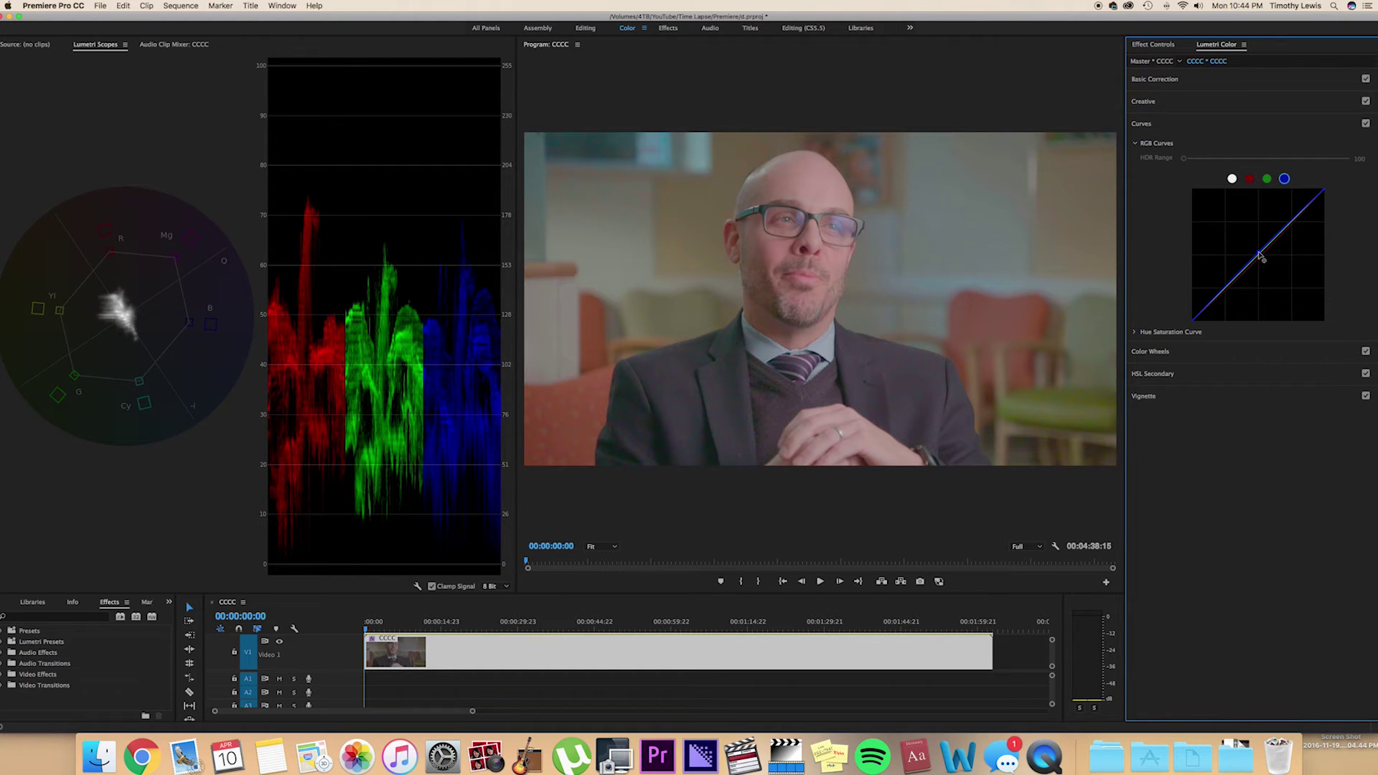
click(1232, 179)
click(1258, 255)
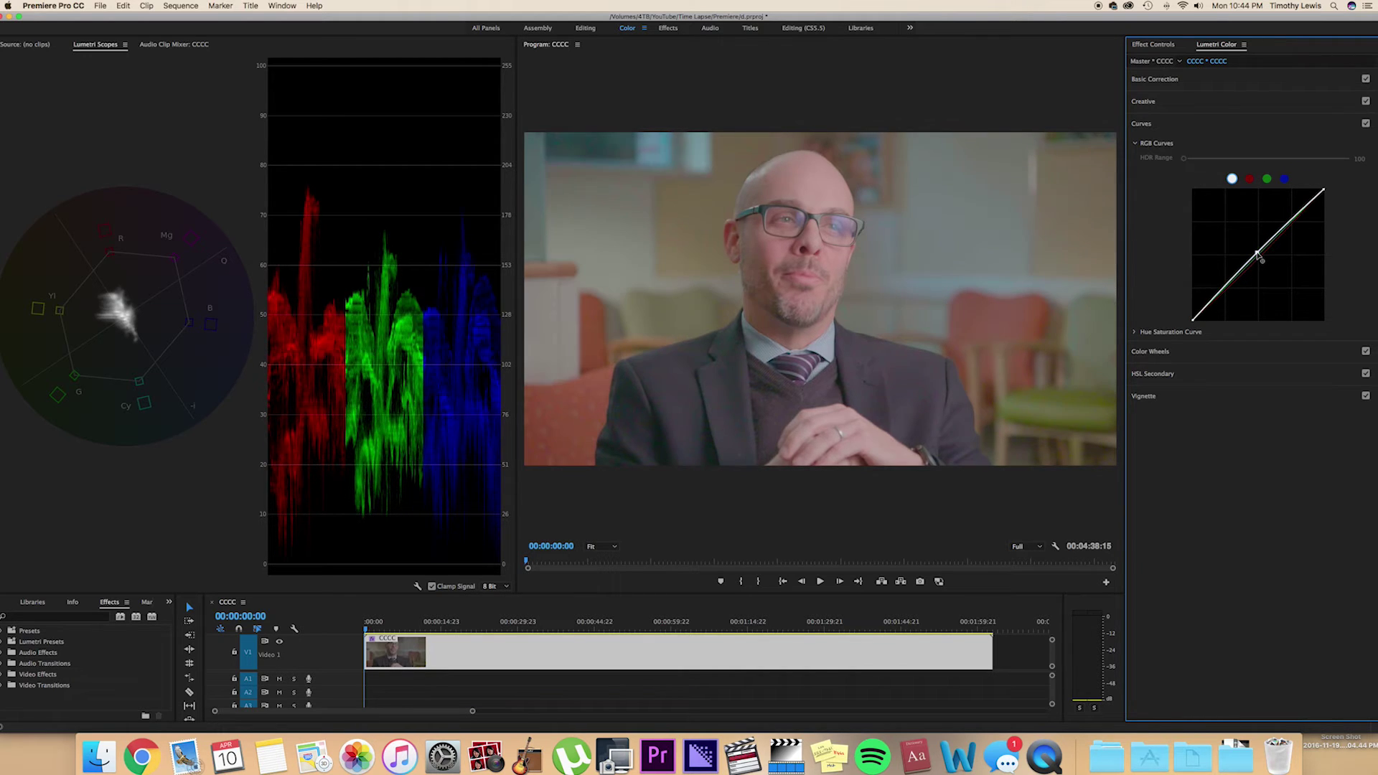
drag(1257, 255, 1259, 257)
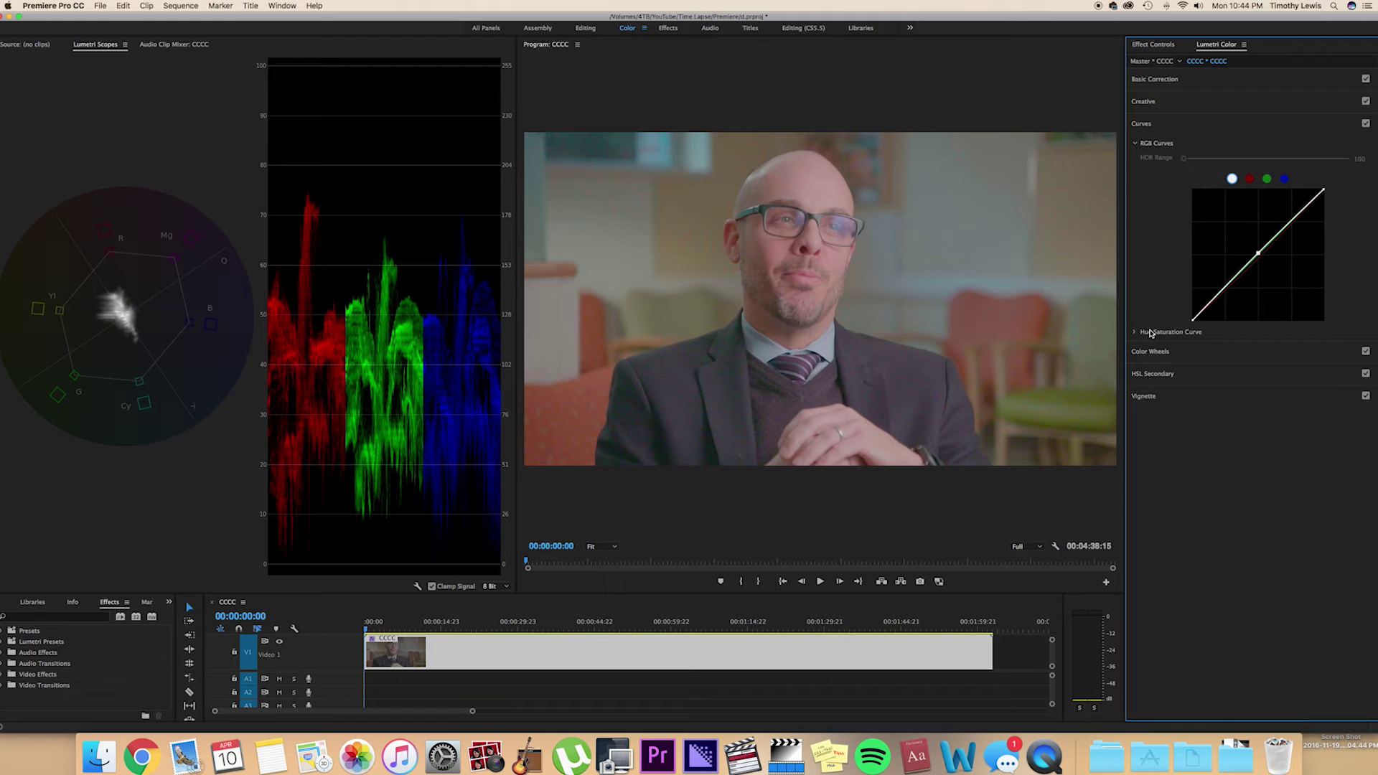
Add control points to the hue versus saturation curve around the warm skin-tone hues
click(1135, 333)
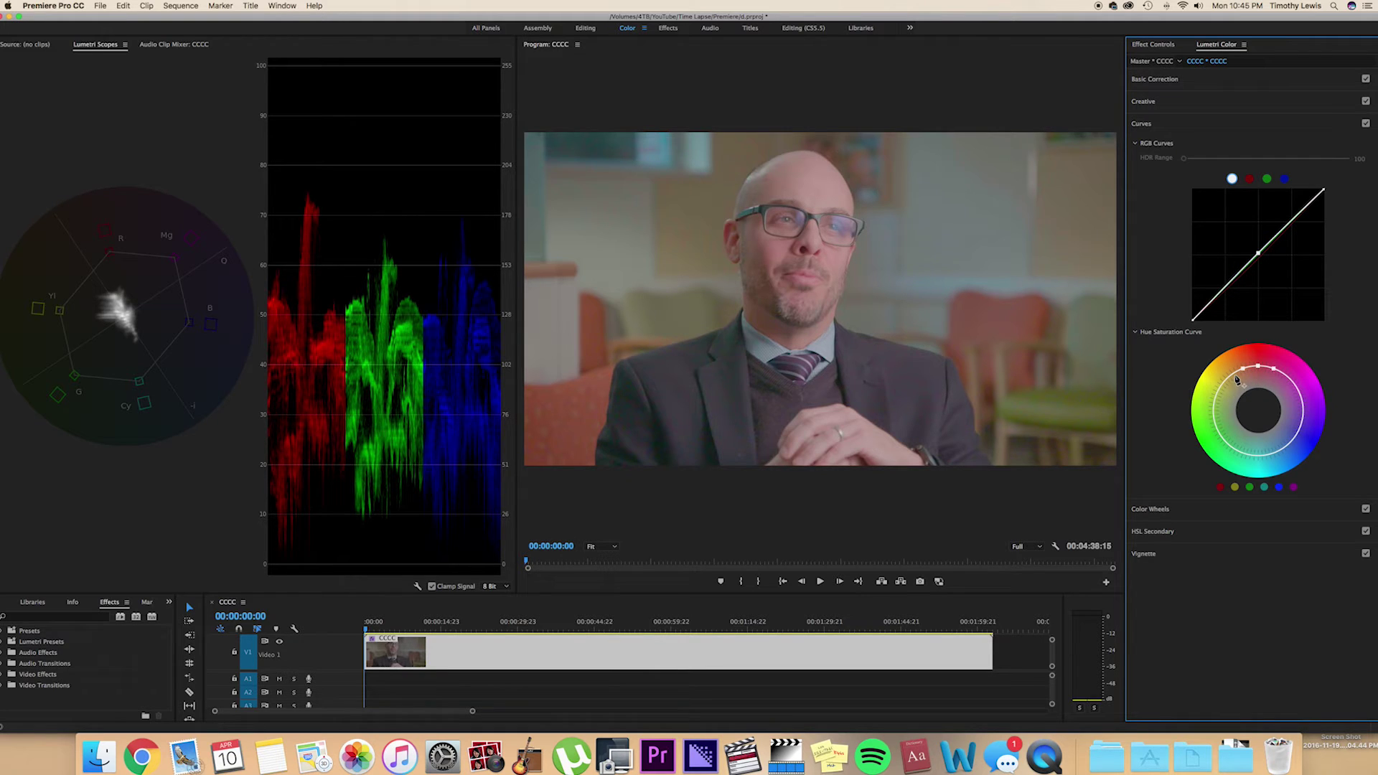
mouse_move(1236, 381)
mouse_down()
mouse_move(1212, 349)
mouse_move(1225, 379)
mouse_move(1259, 365)
mouse_move(1243, 366)
mouse_up()
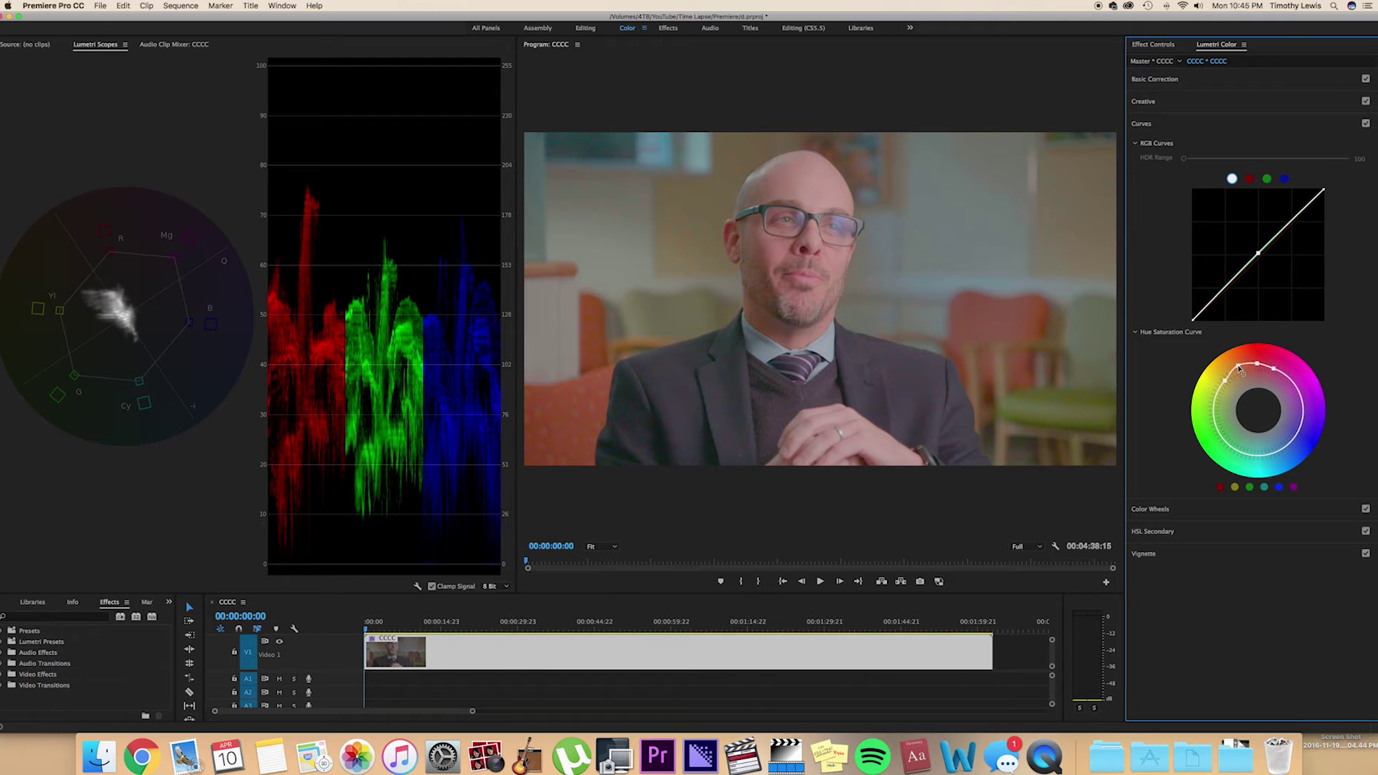
mouse_move(1237, 369)
mouse_down()
mouse_move(1254, 365)
mouse_move(1228, 380)
mouse_move(1240, 368)
mouse_up()
click(1226, 380)
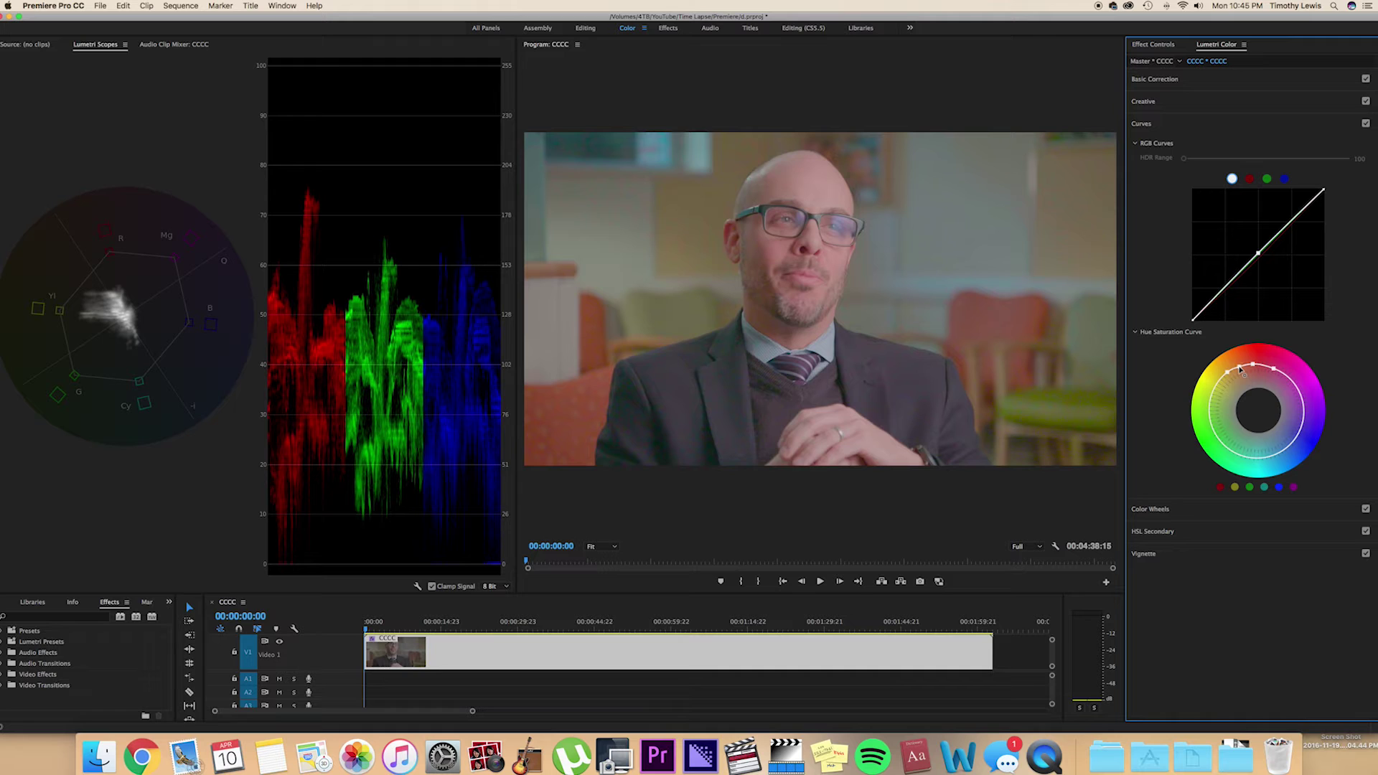
Reshape the hue saturation points to boost skin-tone saturation, previewing playback from the start
key(space)
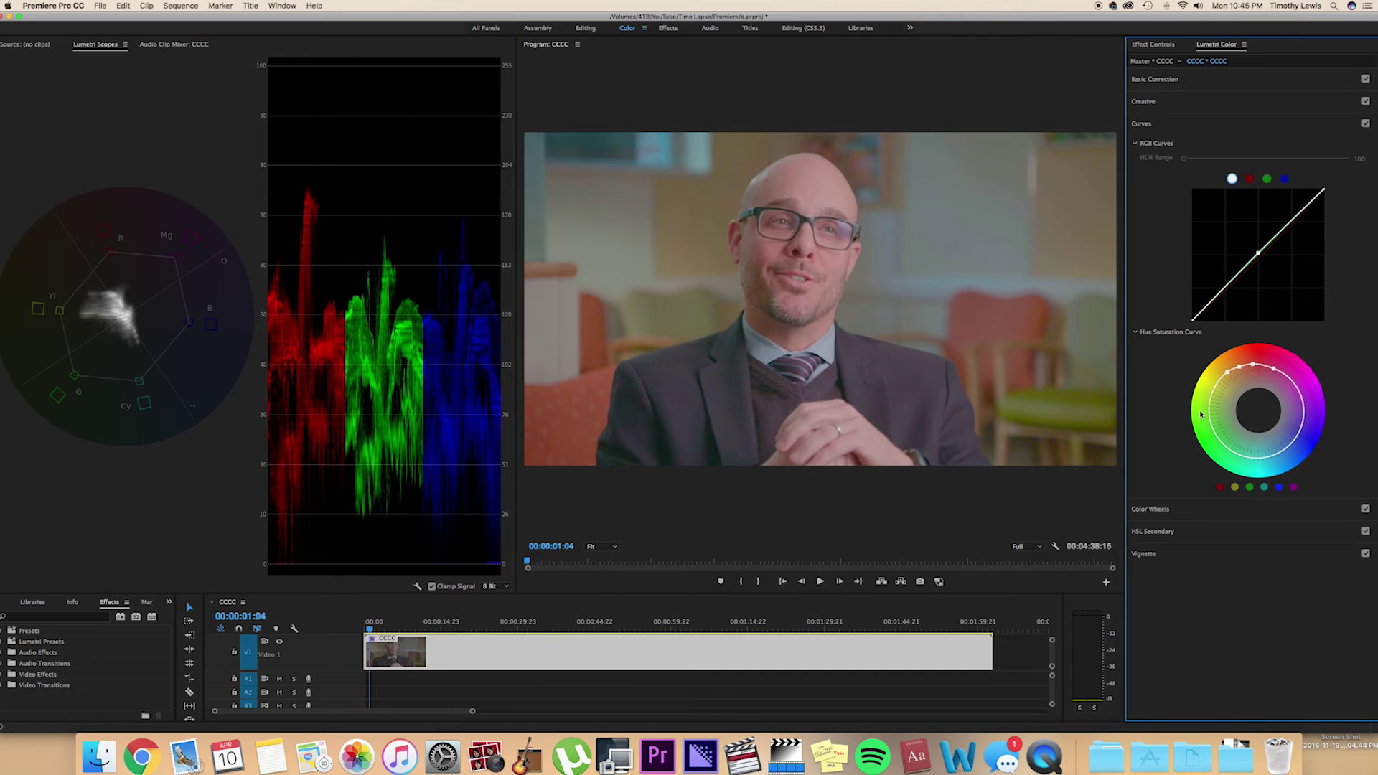
drag(1229, 375, 1251, 367)
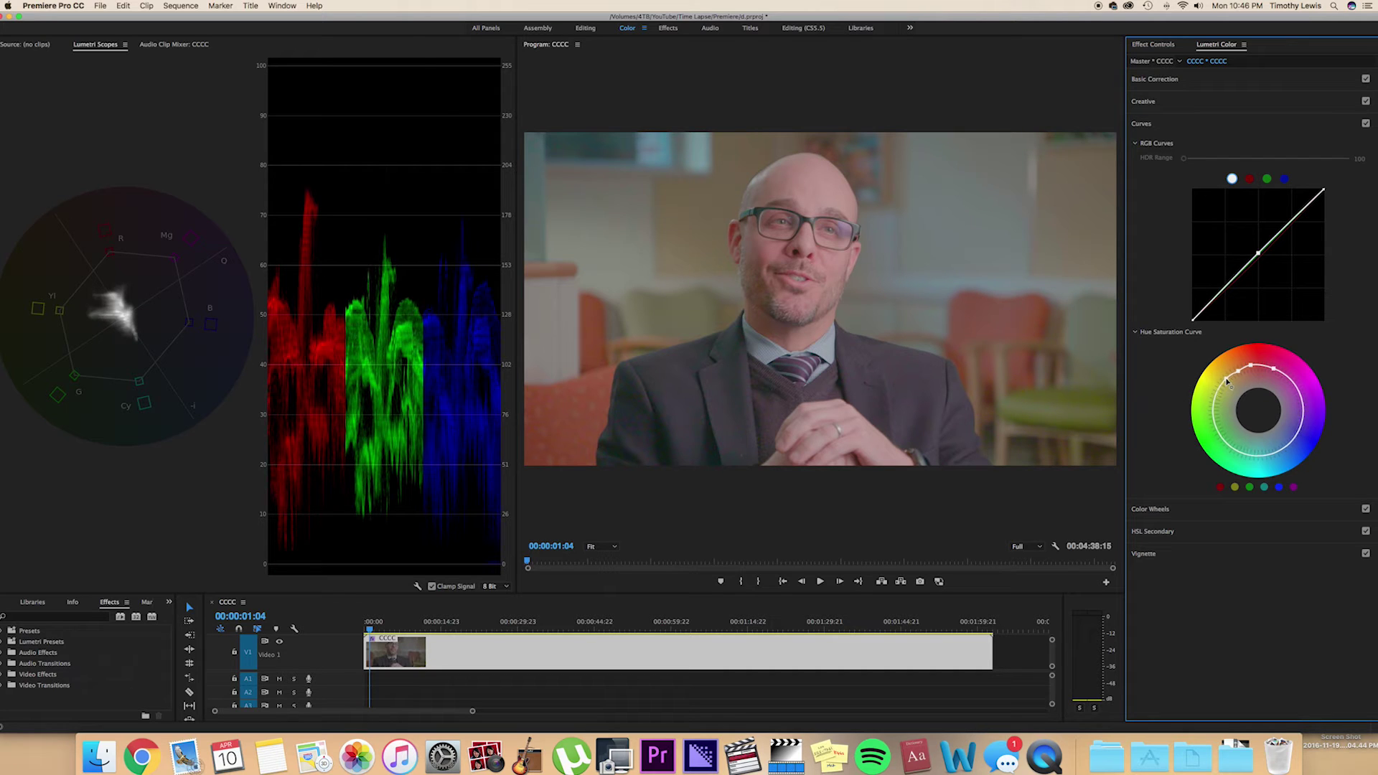
mouse_move(1225, 393)
mouse_down()
mouse_move(1229, 382)
mouse_move(1224, 393)
mouse_up()
drag(1230, 381, 1225, 383)
click(365, 630)
key(space)
key(space)
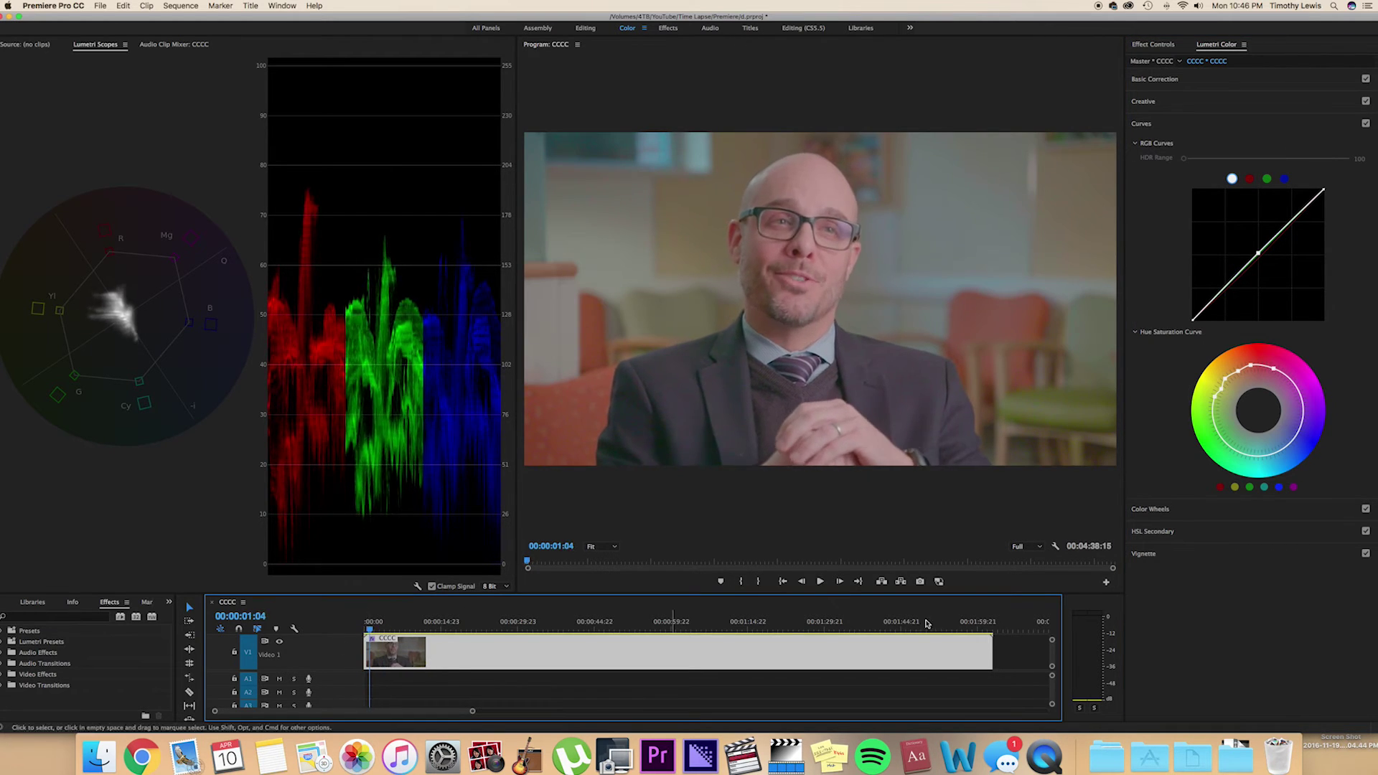
Stop playback and raise Basic Correction contrast from 10.5 to about 21
click(1164, 83)
click(1163, 80)
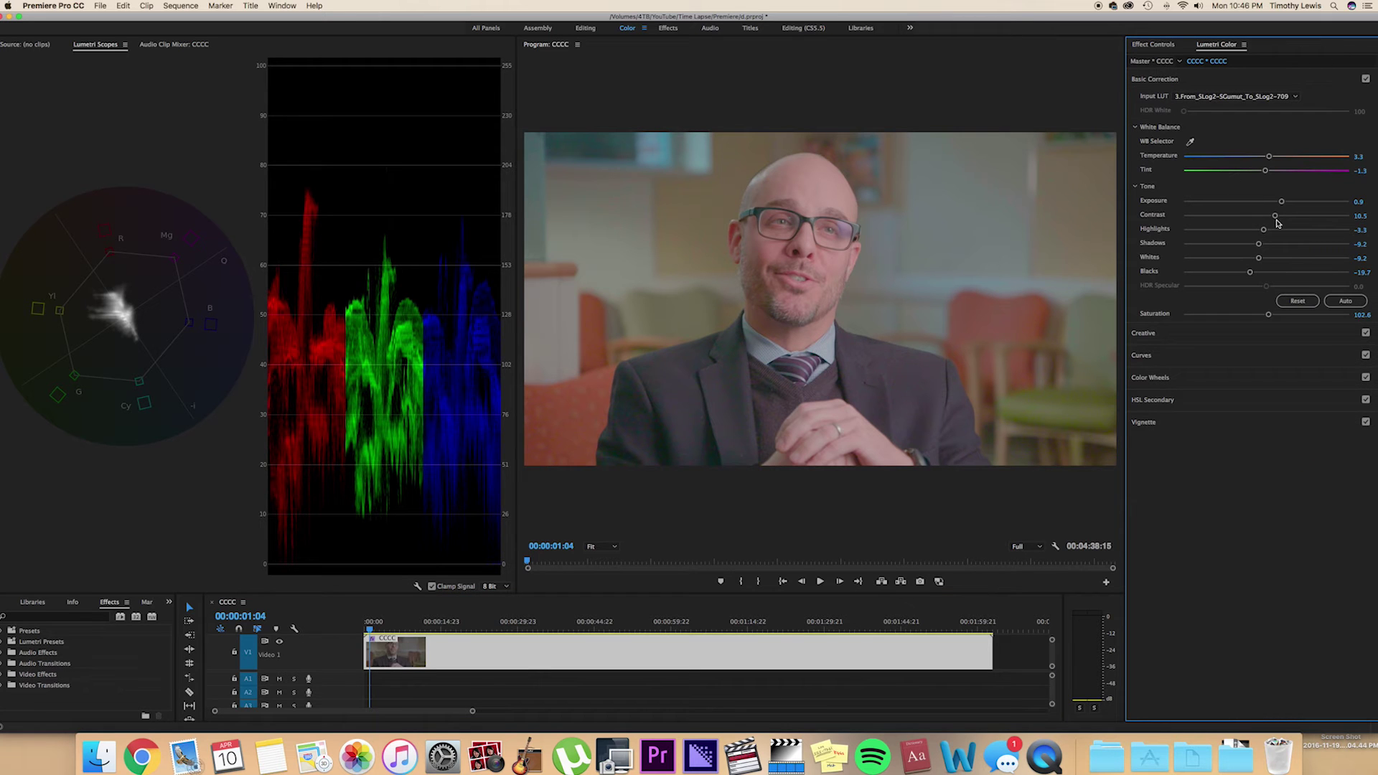
drag(1277, 219, 1284, 217)
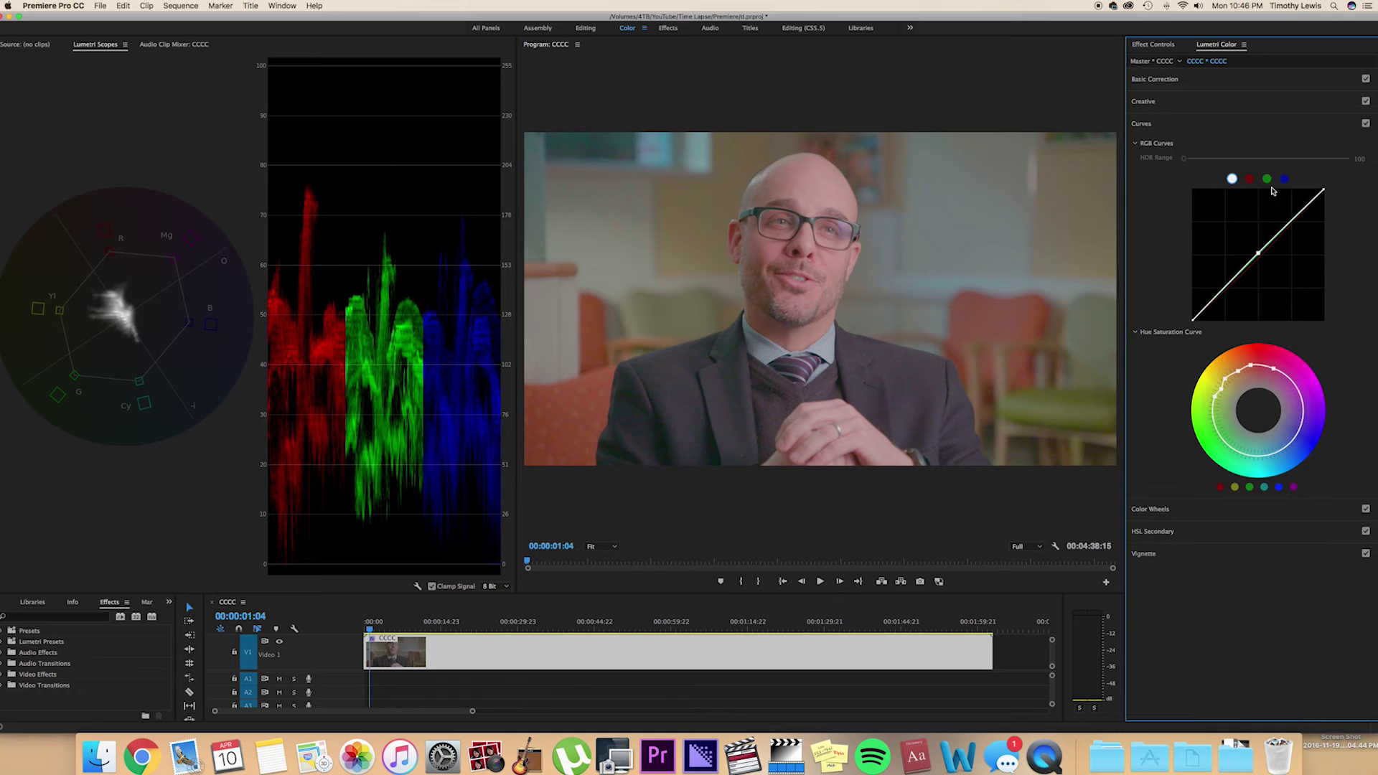
click(1249, 179)
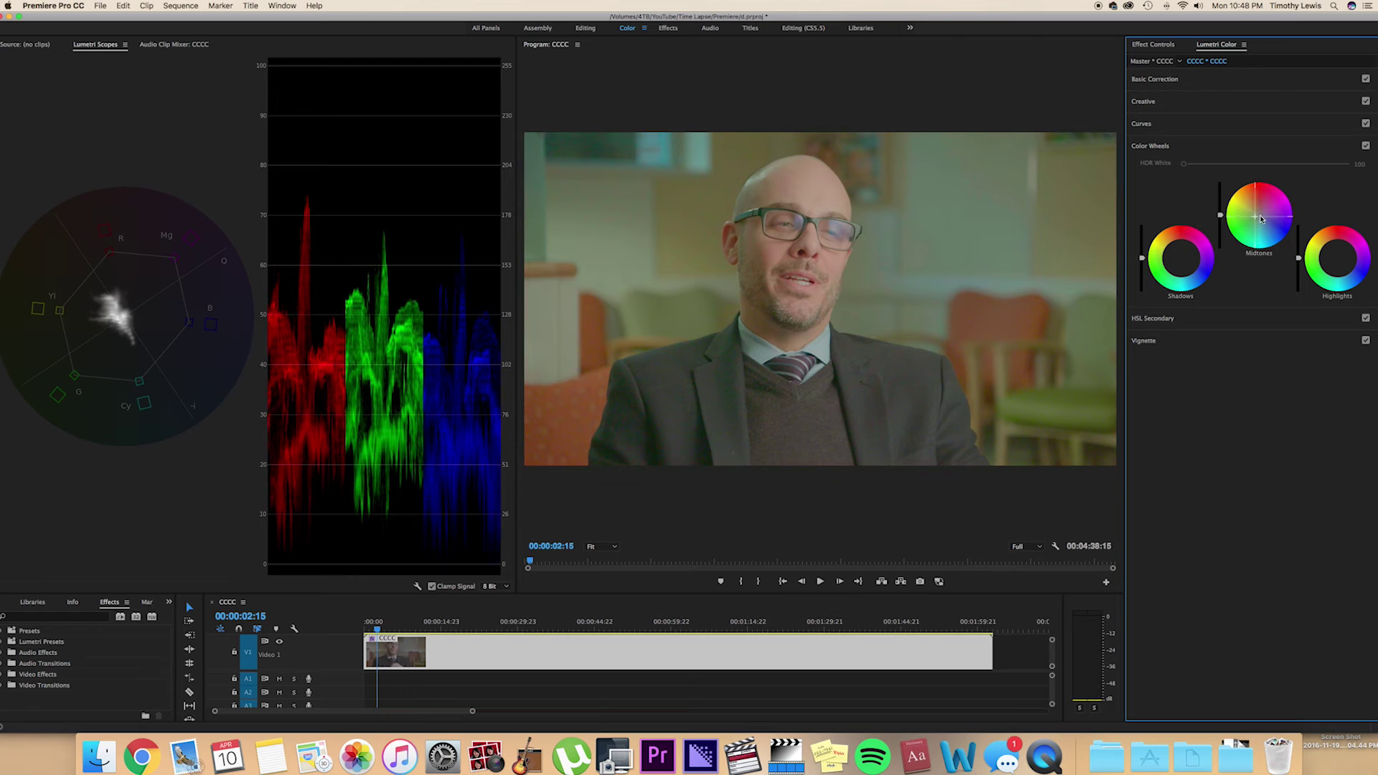
Reset the Midtones wheel, then try blue shadows and warmer highlights while previewing playback
double_click(1263, 243)
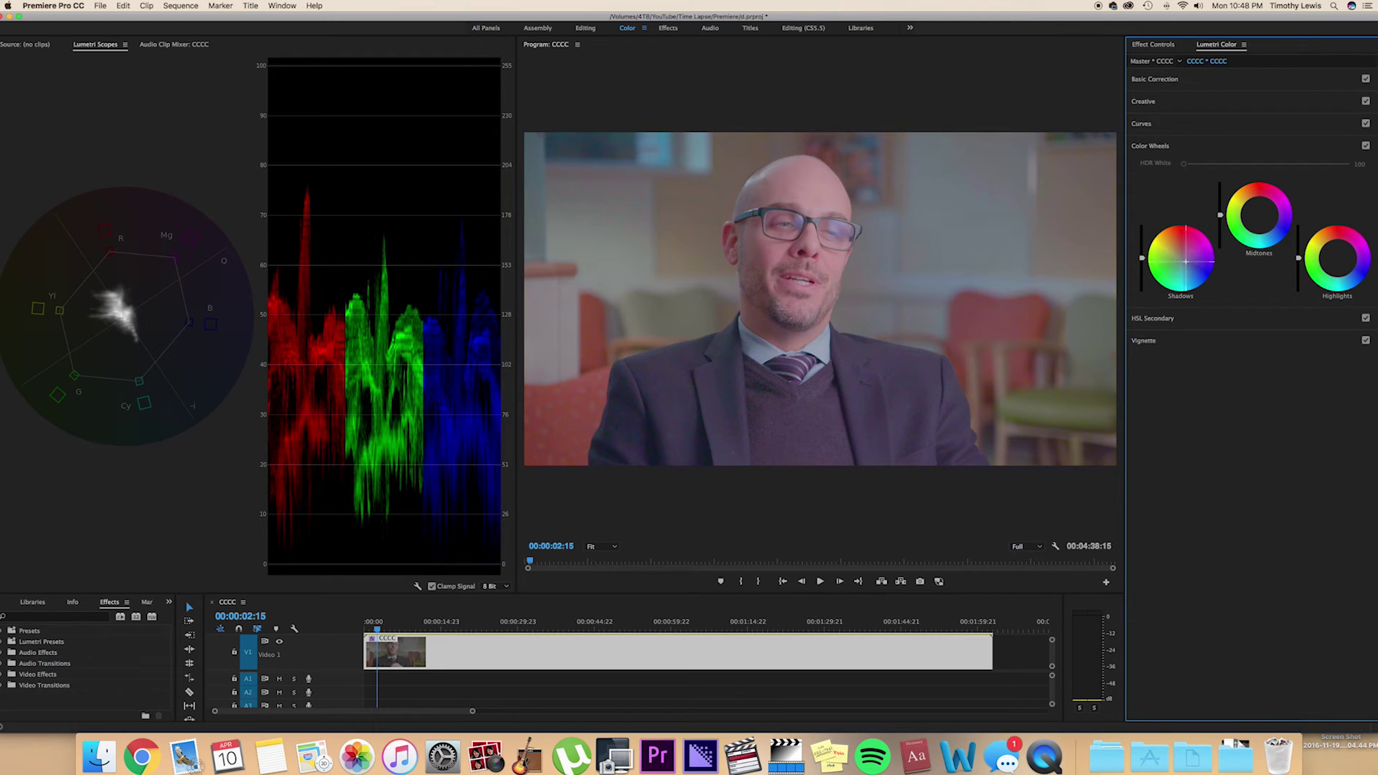
drag(1183, 262, 1187, 263)
drag(1352, 259, 1311, 270)
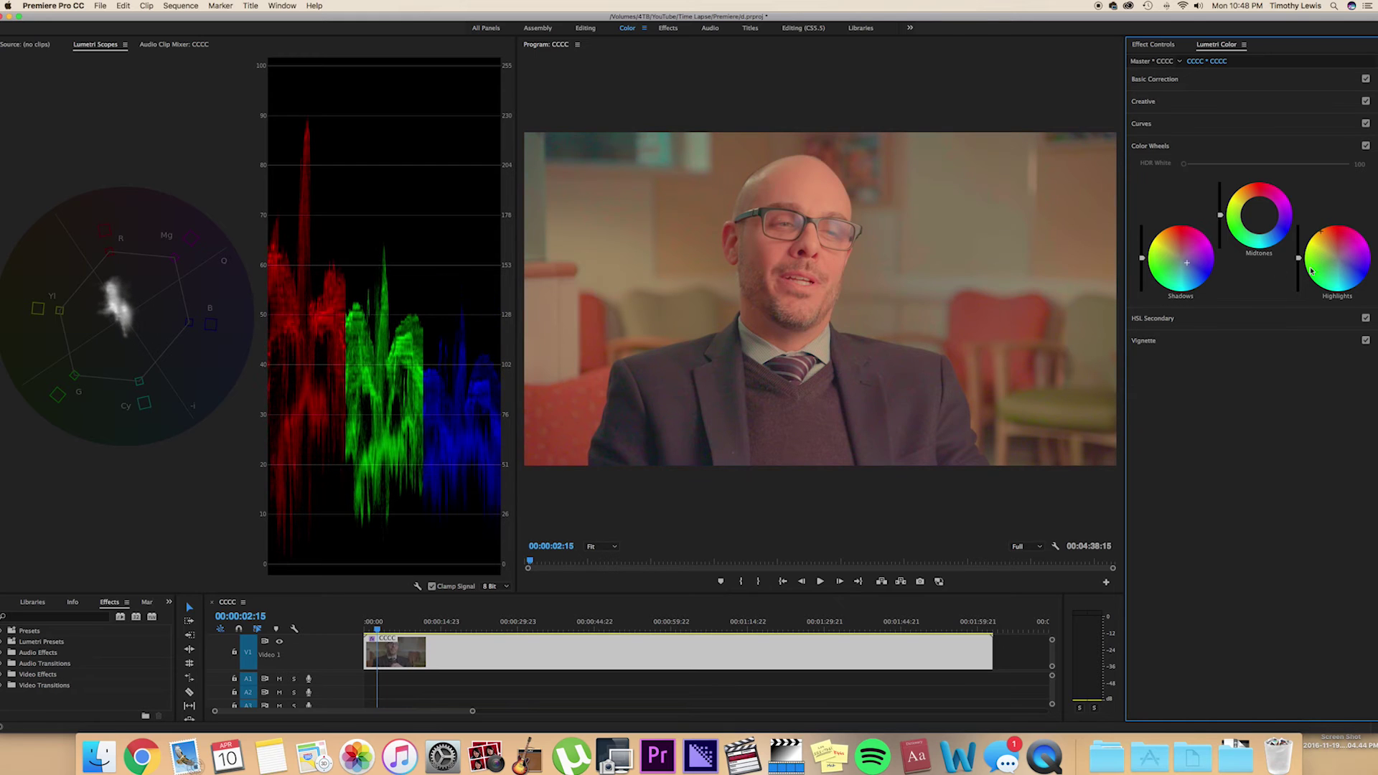
drag(1171, 254, 1185, 271)
key(space)
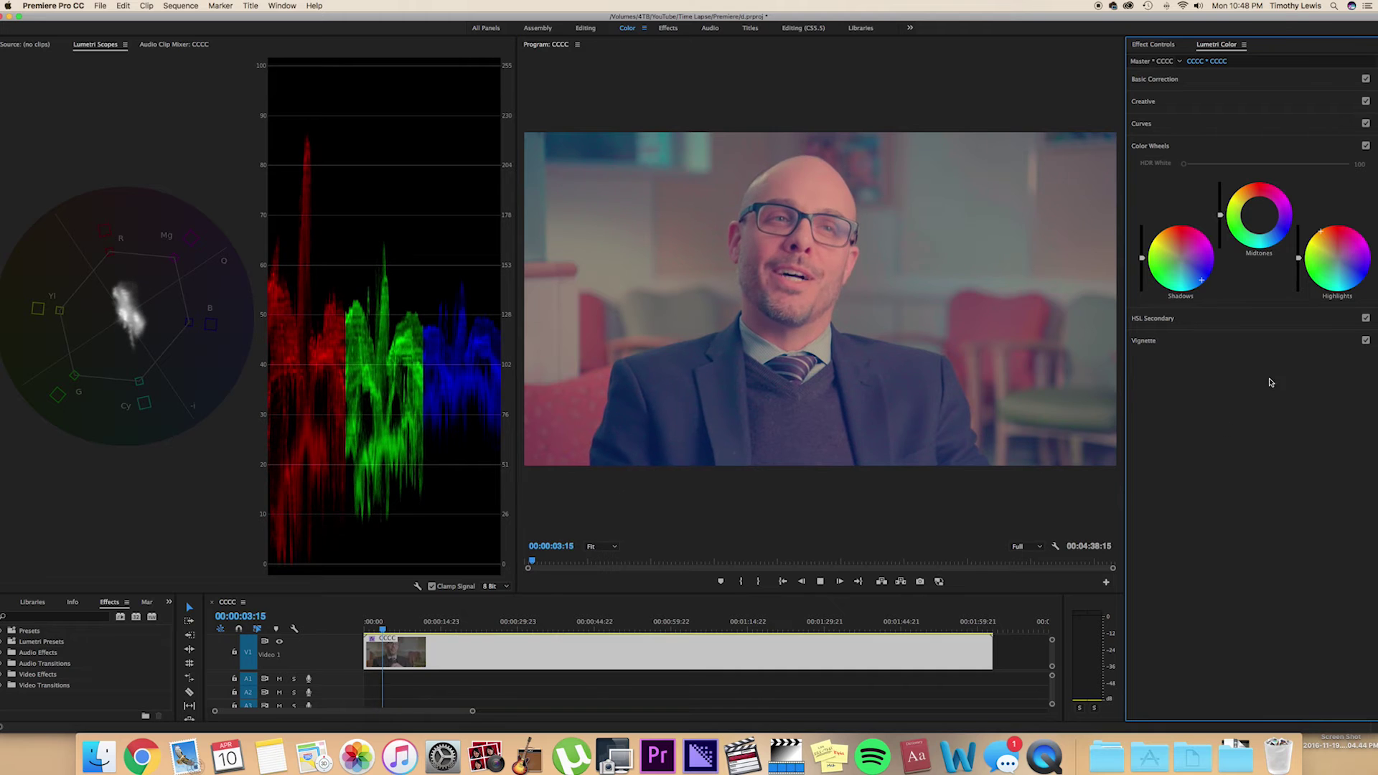
key(space)
Try contrast at 92.8, then undo it and the shadows shift back to neutral wheels
click(1155, 79)
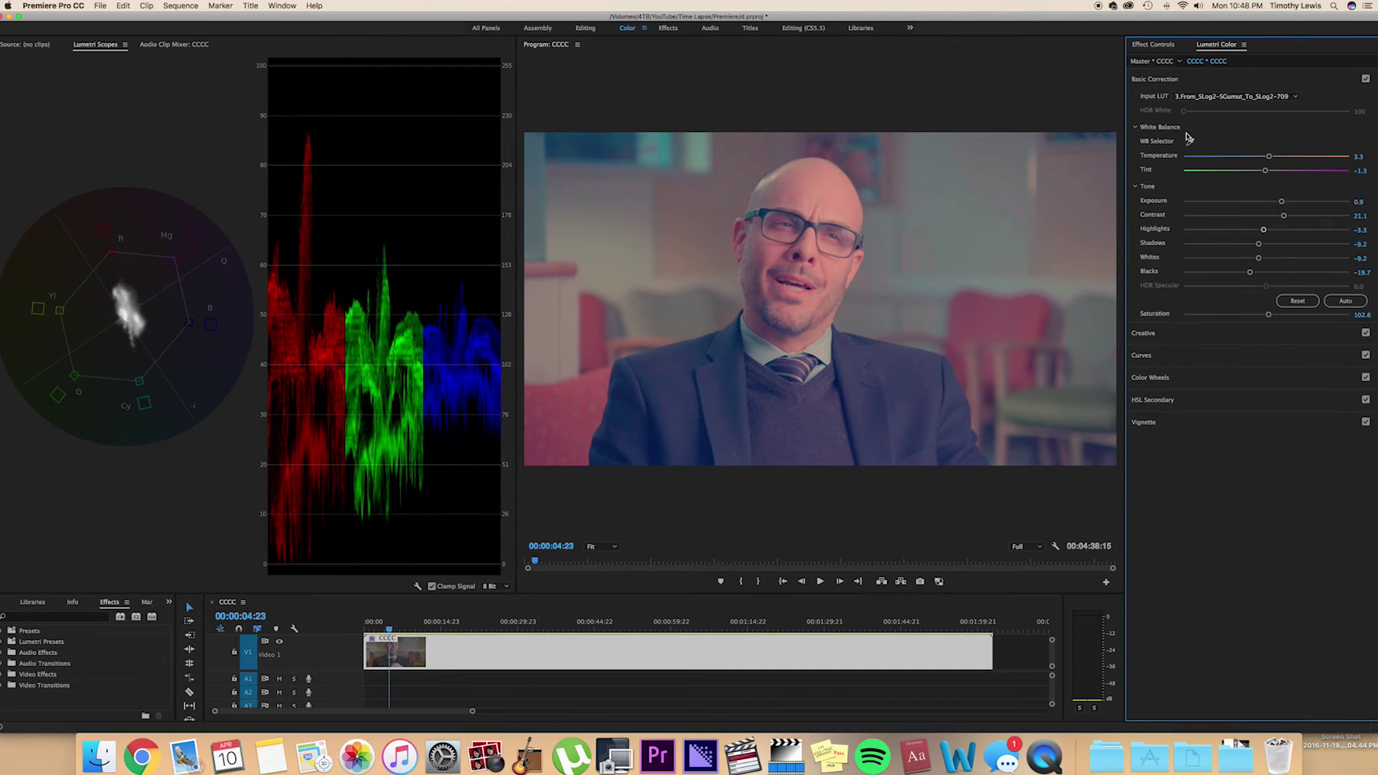
drag(1283, 214, 1343, 214)
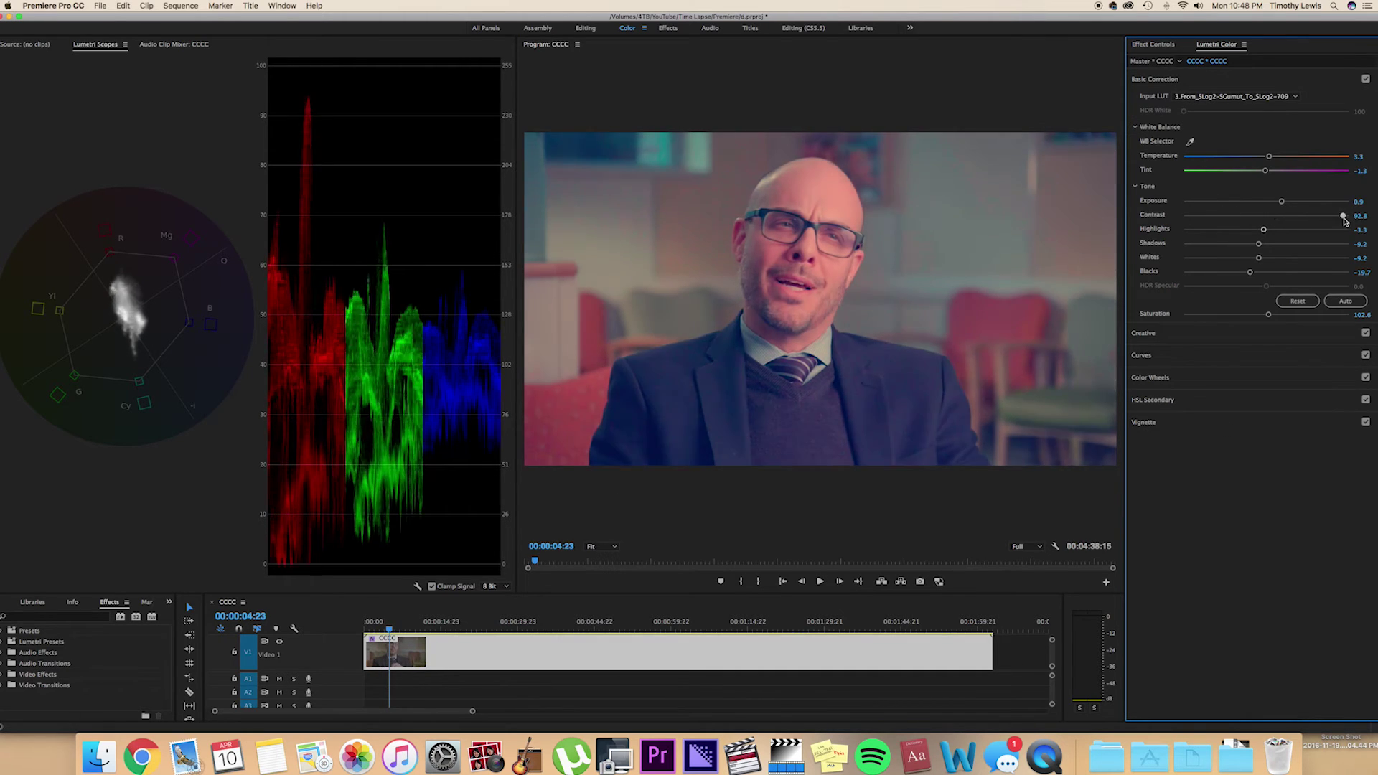
key(space)
key(space)
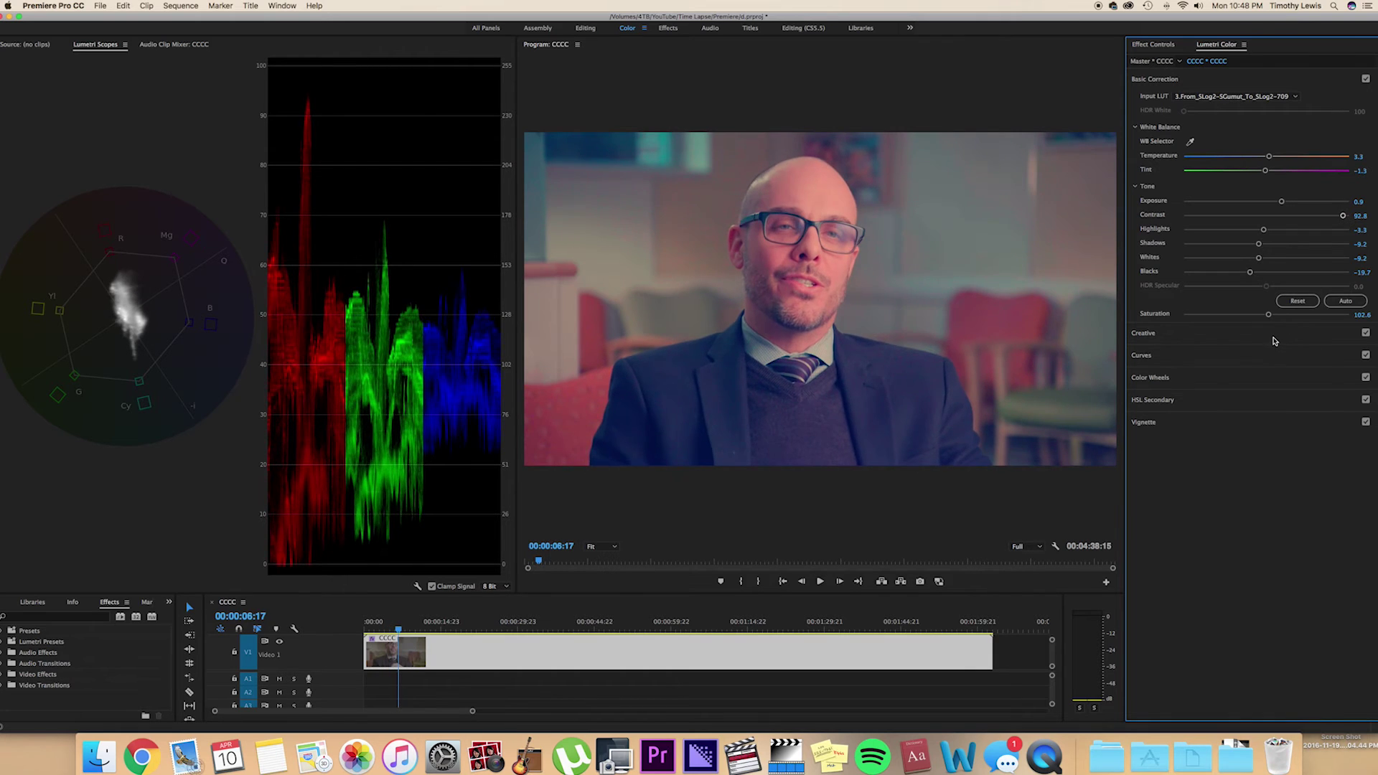
key(super+z)
click(1162, 378)
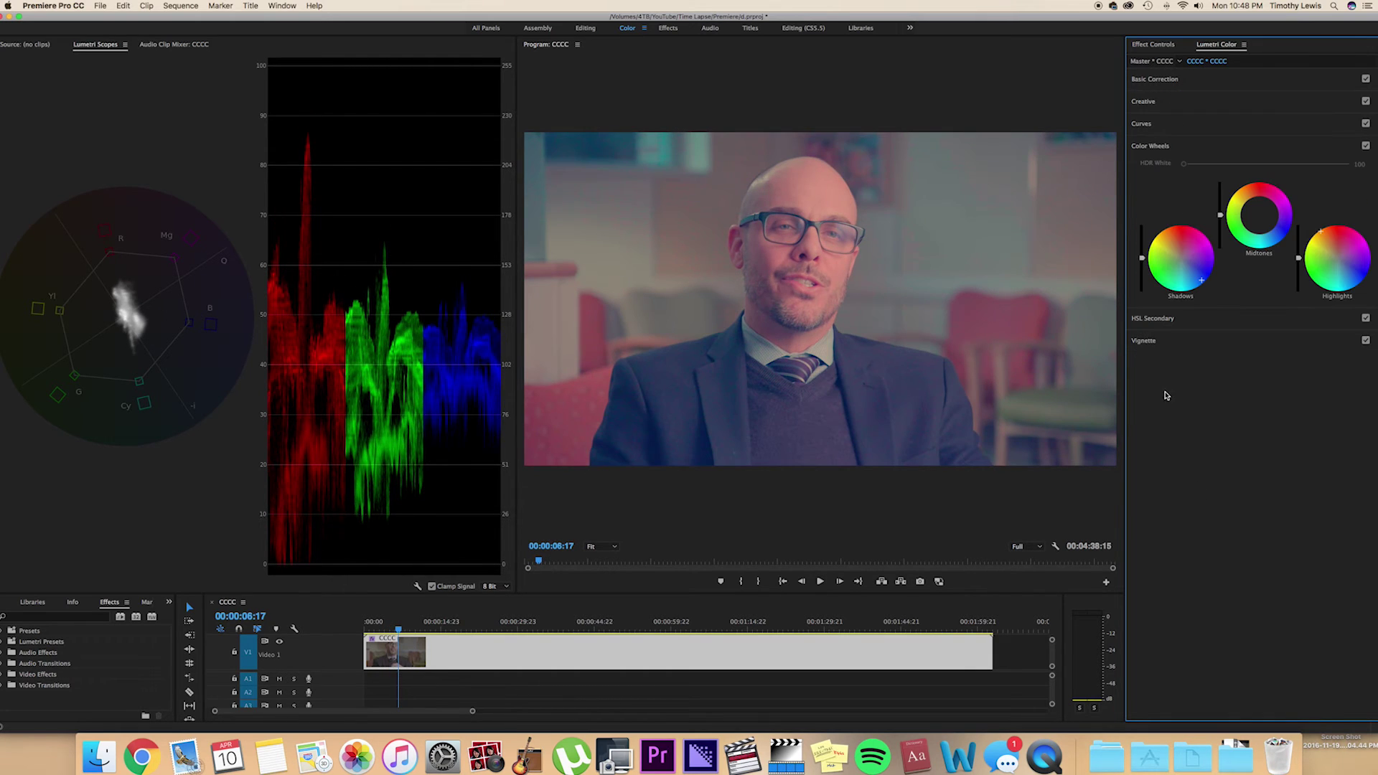
key(super+z)
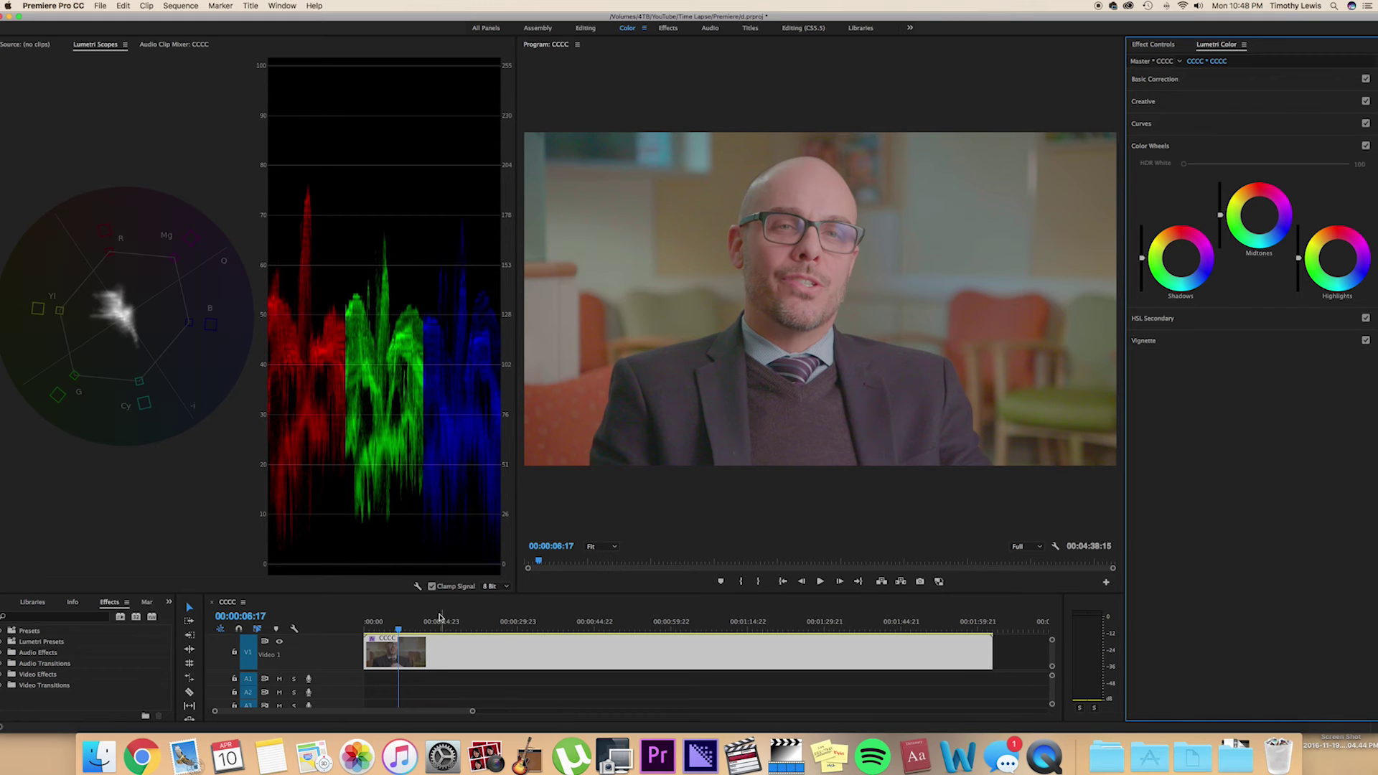
Select the red channel in Curves, toggle Curves off and on to compare, then expand HSL Secondary
click(1141, 123)
click(1248, 179)
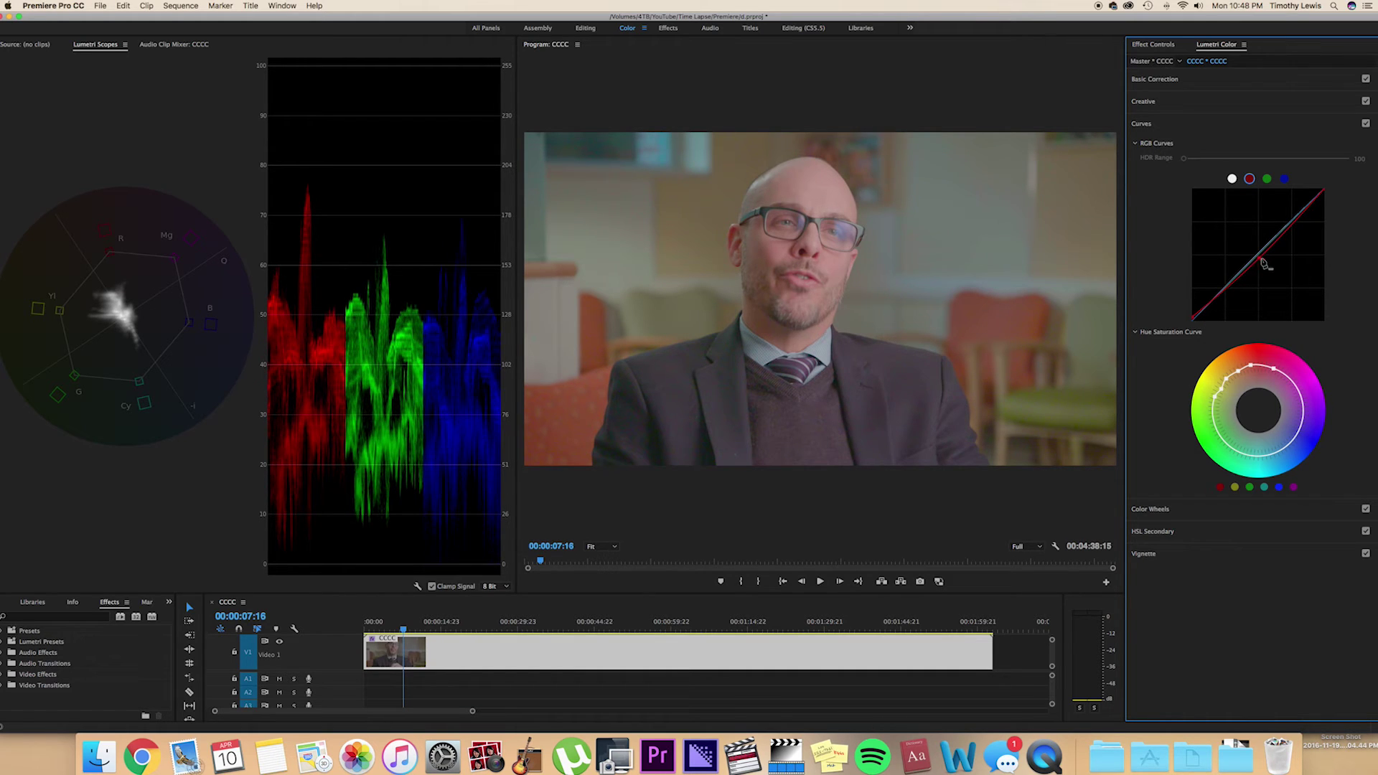
click(1366, 123)
click(1366, 124)
click(1163, 530)
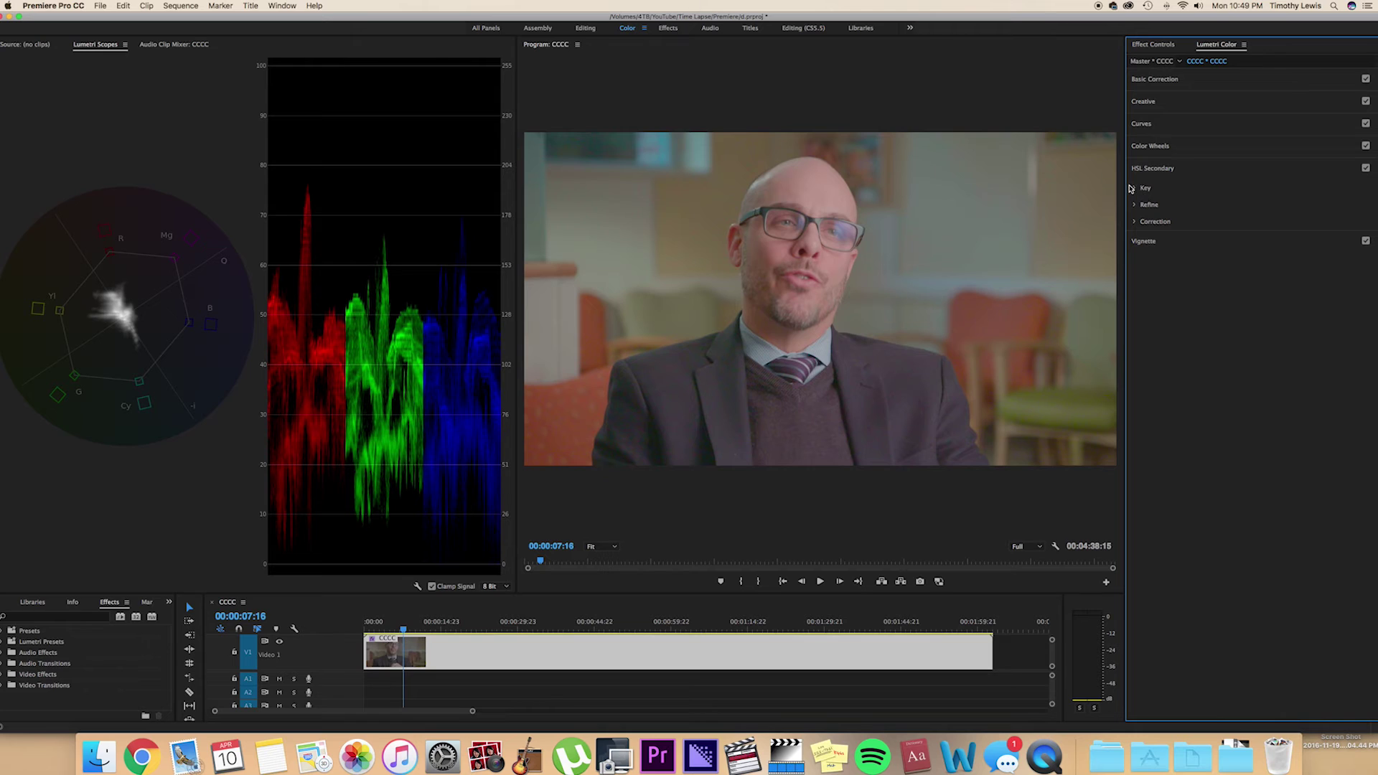
Key the orange chair colour with the HSL Secondary eyedropper and reveal Refine and Correction
click(1137, 189)
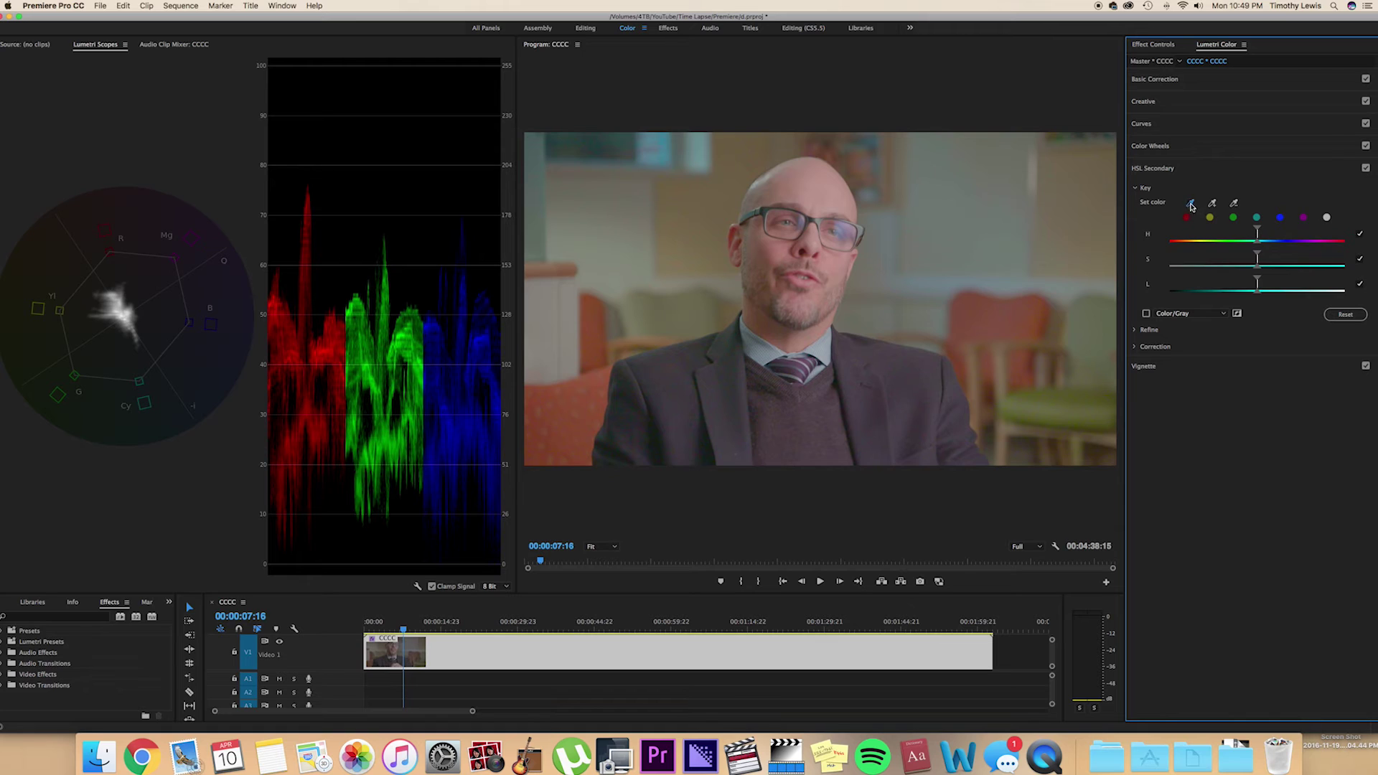
click(998, 306)
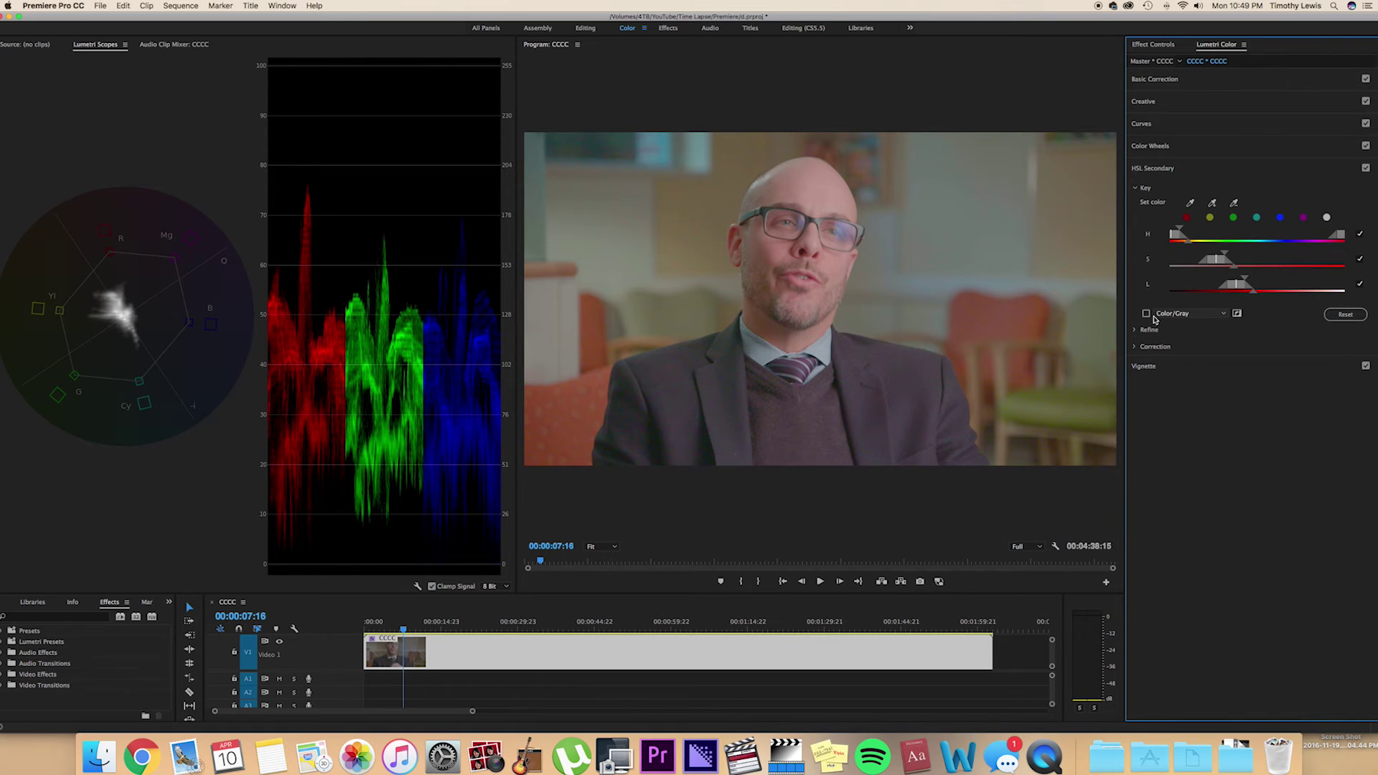
click(1136, 331)
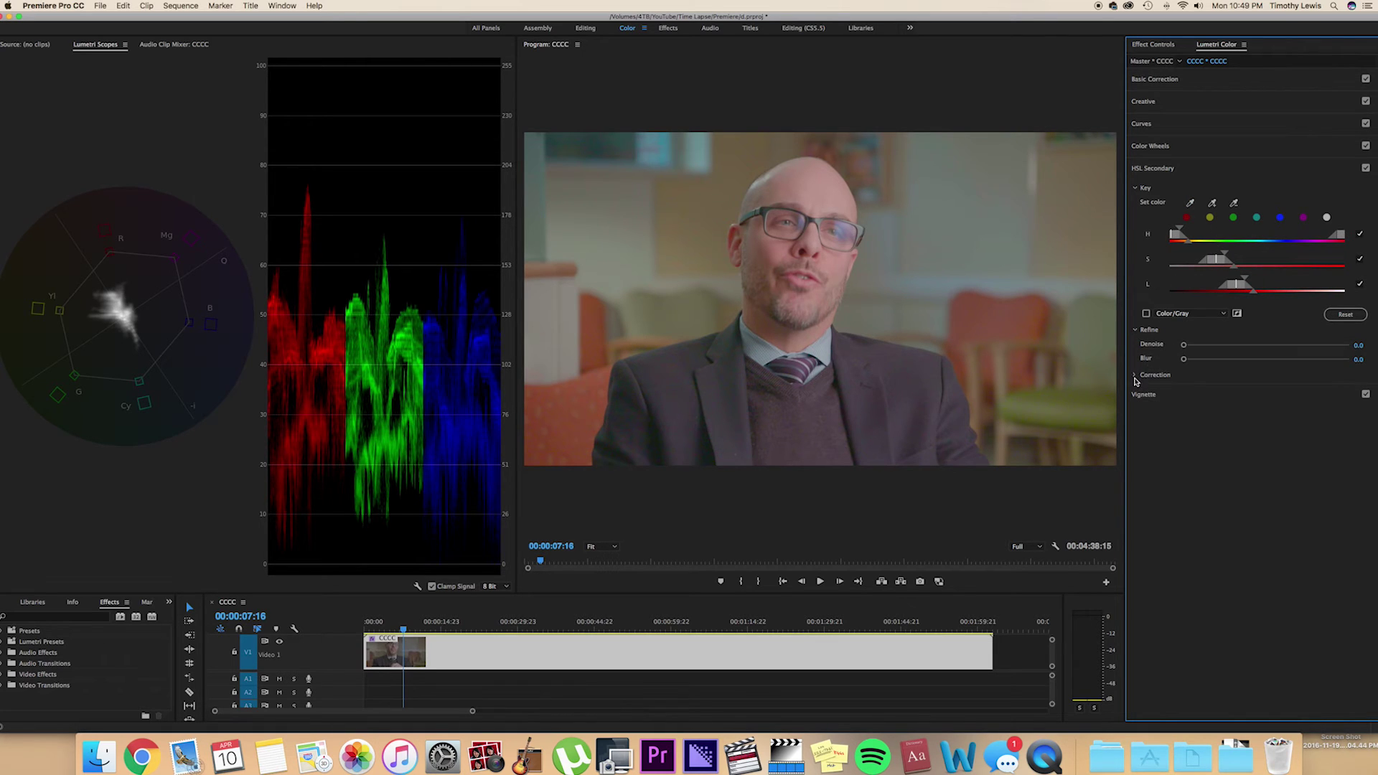
click(1135, 375)
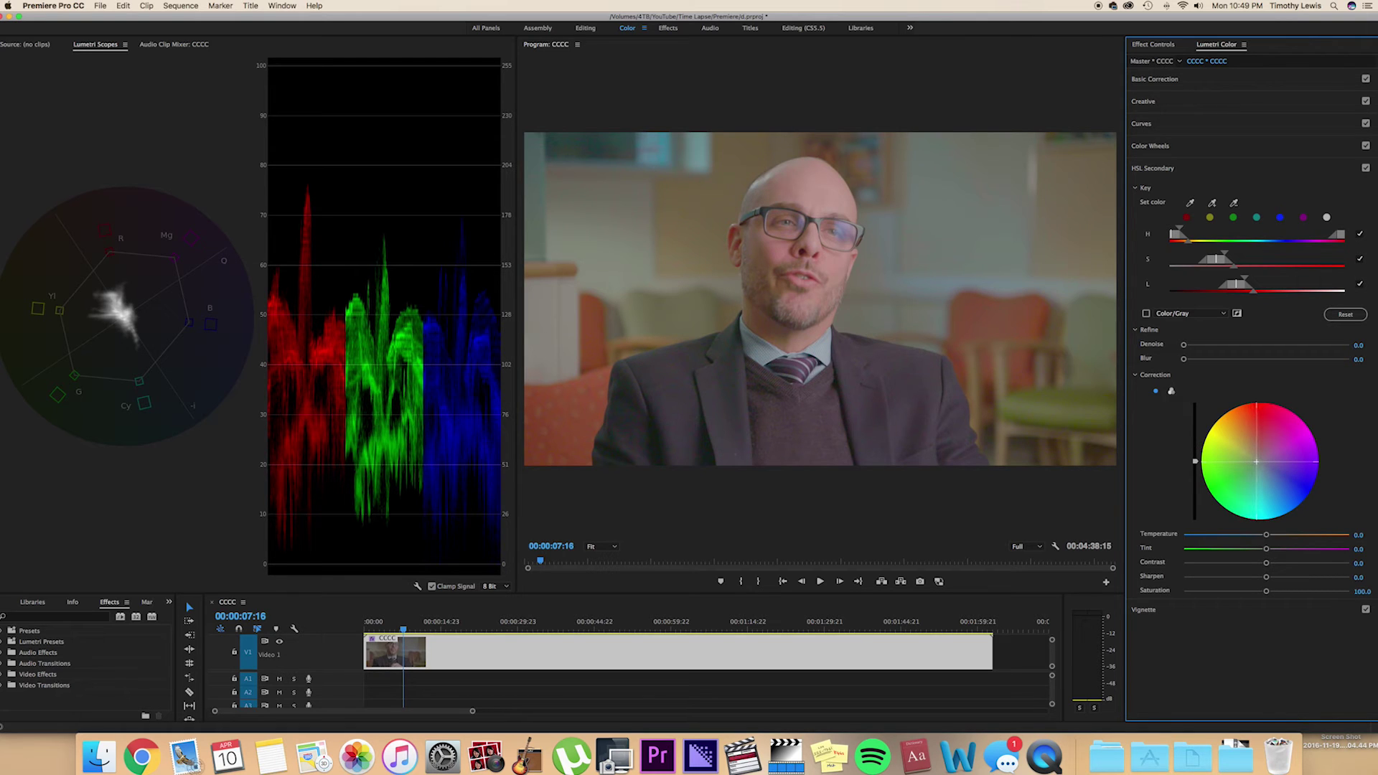
Test a green tint on the keyed colour, narrow the hue range, then reset the correction
drag(1255, 461, 1271, 468)
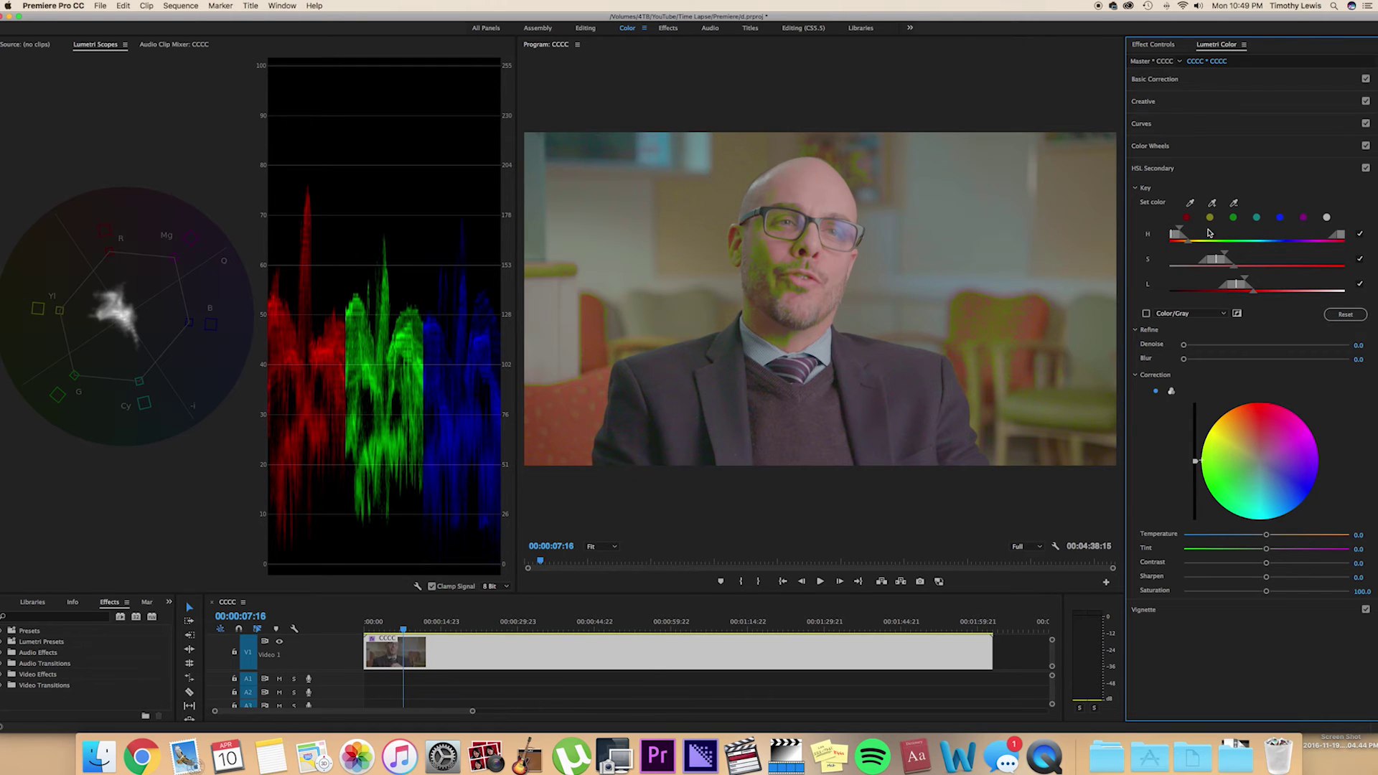
drag(1177, 234, 1189, 234)
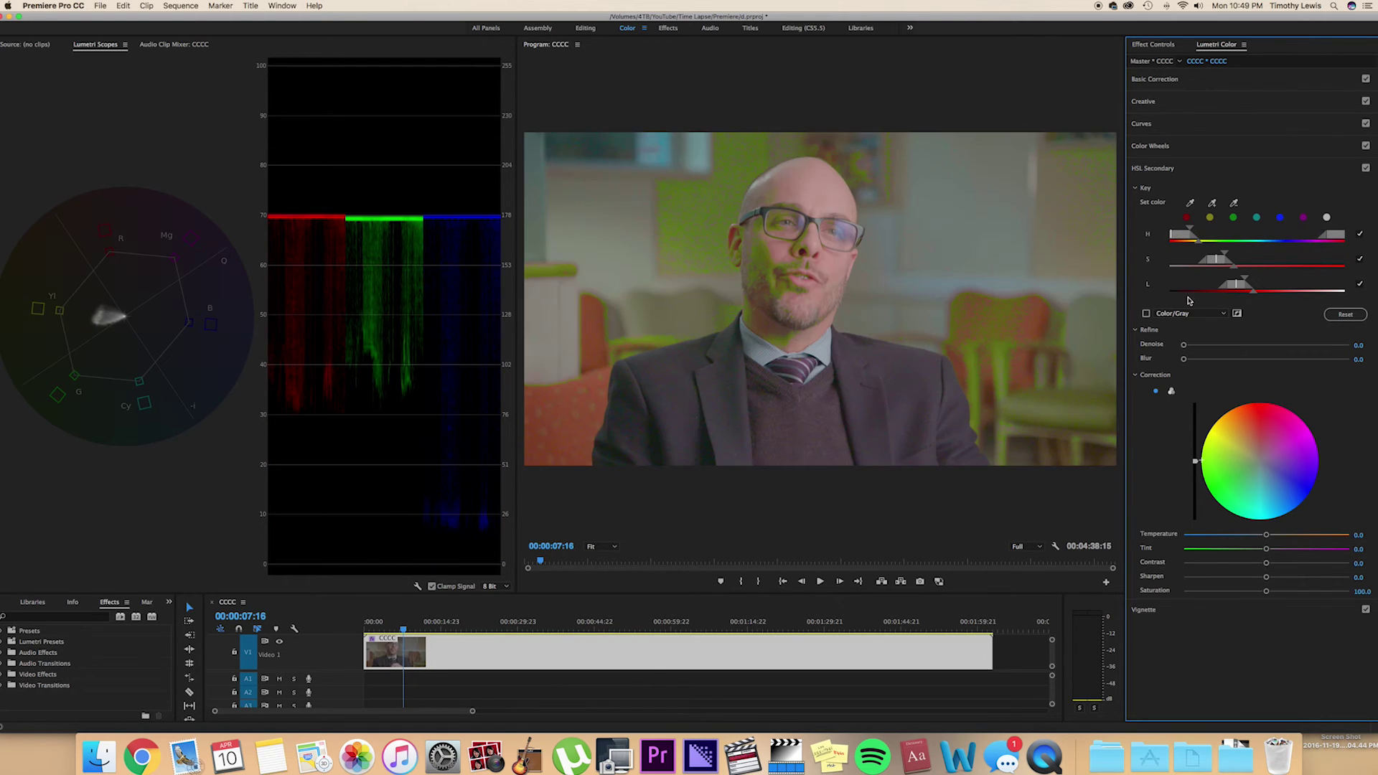
double_click(1210, 448)
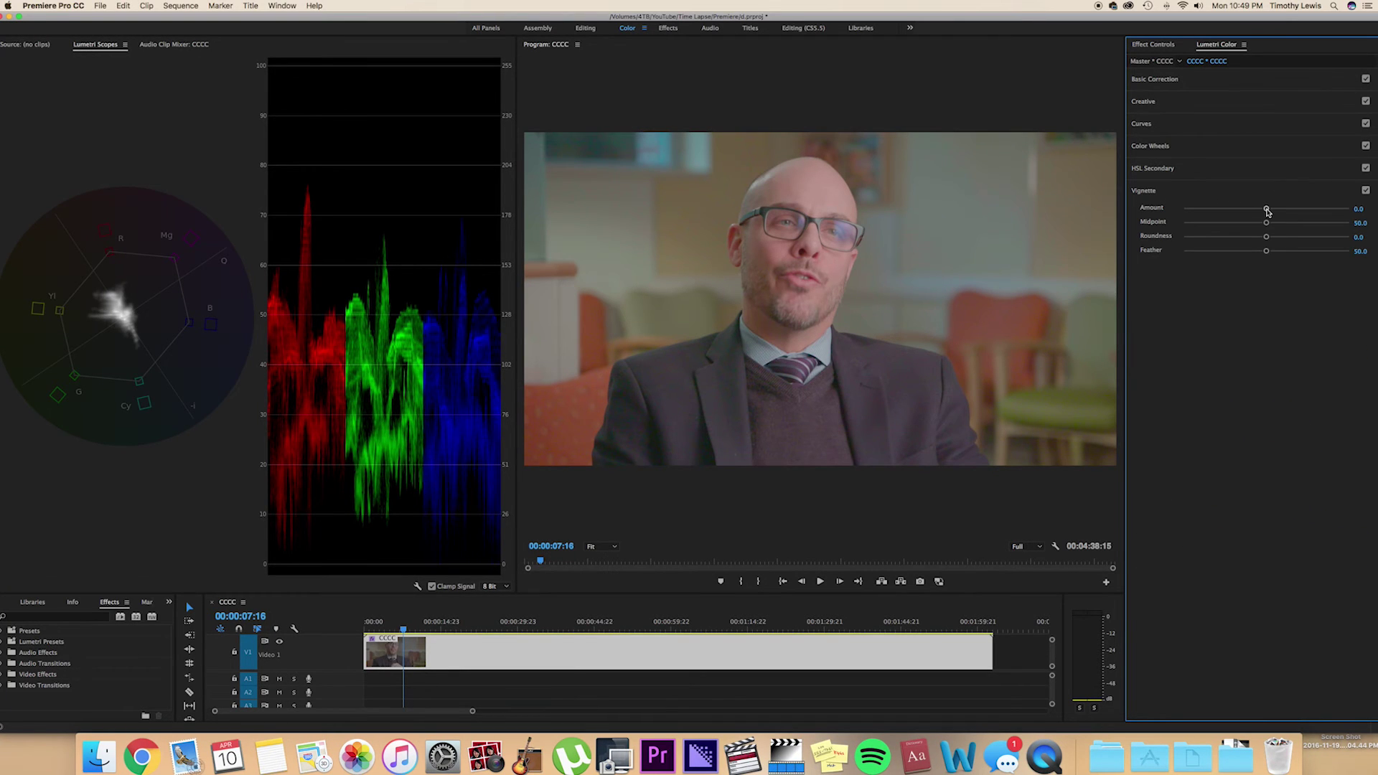
Set the vignette to Amount -0.2, Midpoint 50.7 and Feather 52.6
mouse_move(1267, 212)
mouse_down()
mouse_move(1231, 212)
mouse_move(1301, 211)
mouse_move(1242, 211)
mouse_move(1261, 209)
mouse_up()
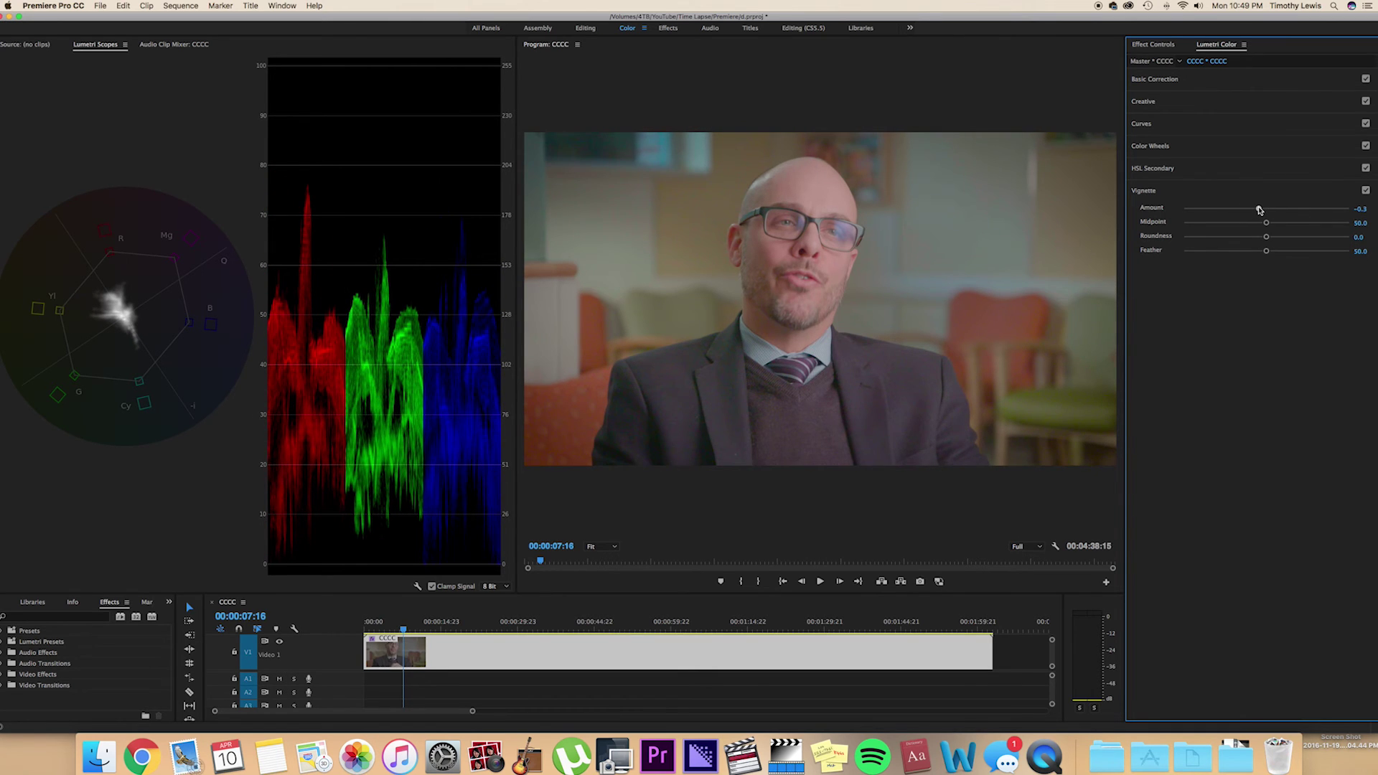
drag(1260, 210, 1256, 210)
drag(1256, 210, 1262, 210)
mouse_move(1267, 225)
mouse_down()
mouse_move(1256, 226)
mouse_move(1284, 225)
mouse_move(1161, 226)
mouse_move(1291, 234)
mouse_move(1177, 255)
mouse_move(1269, 250)
mouse_up()
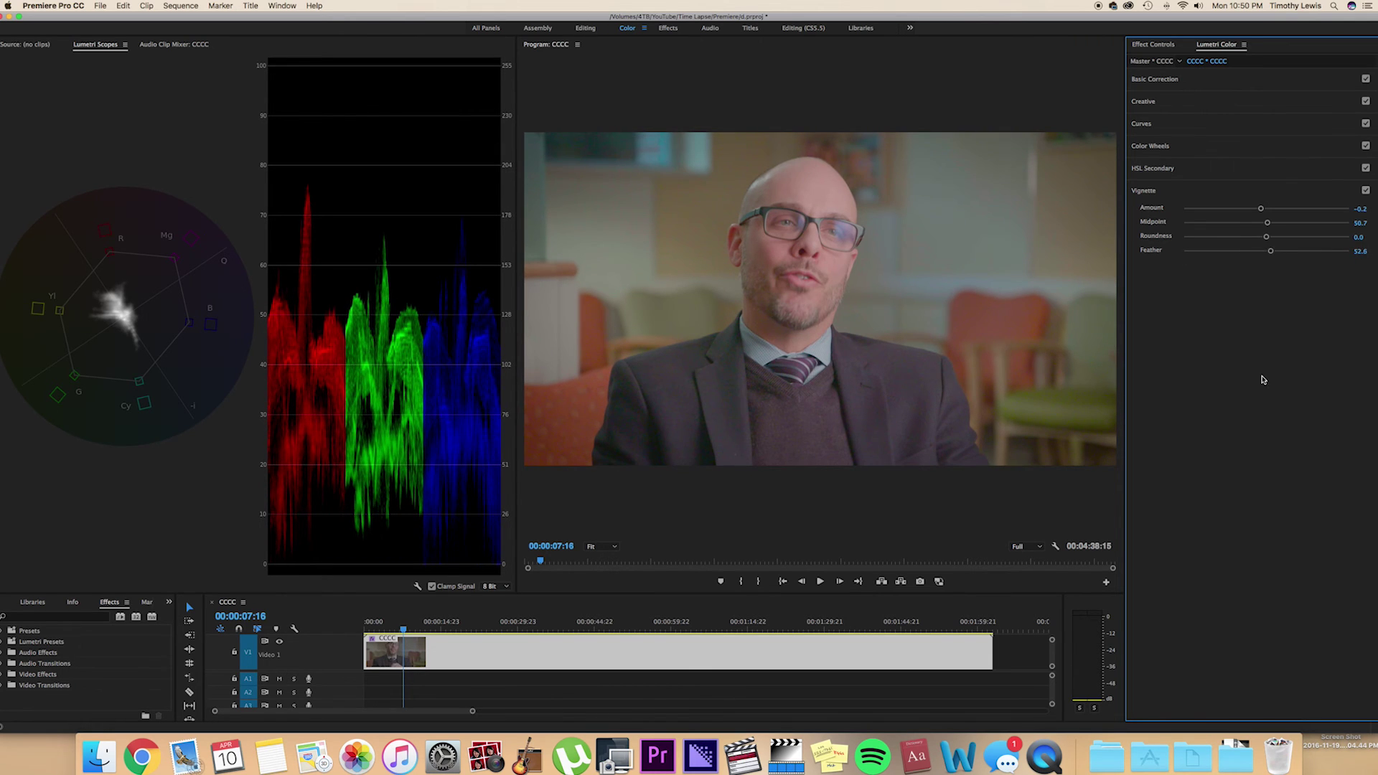
Replay the clip from the start to review the vignette
click(395, 658)
key(Home)
key(space)
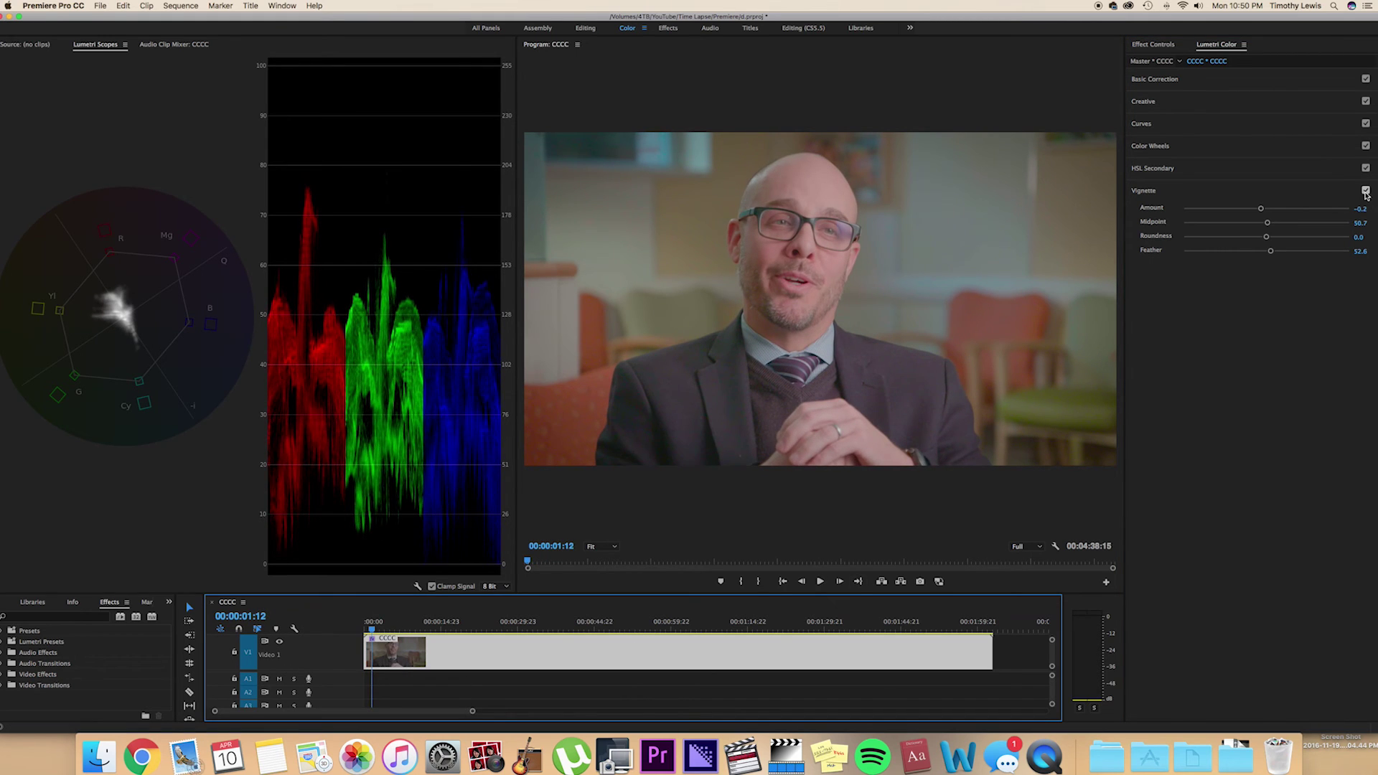
Toggle Lumetri Color off and back on in Effect Controls to compare before and after
click(1164, 54)
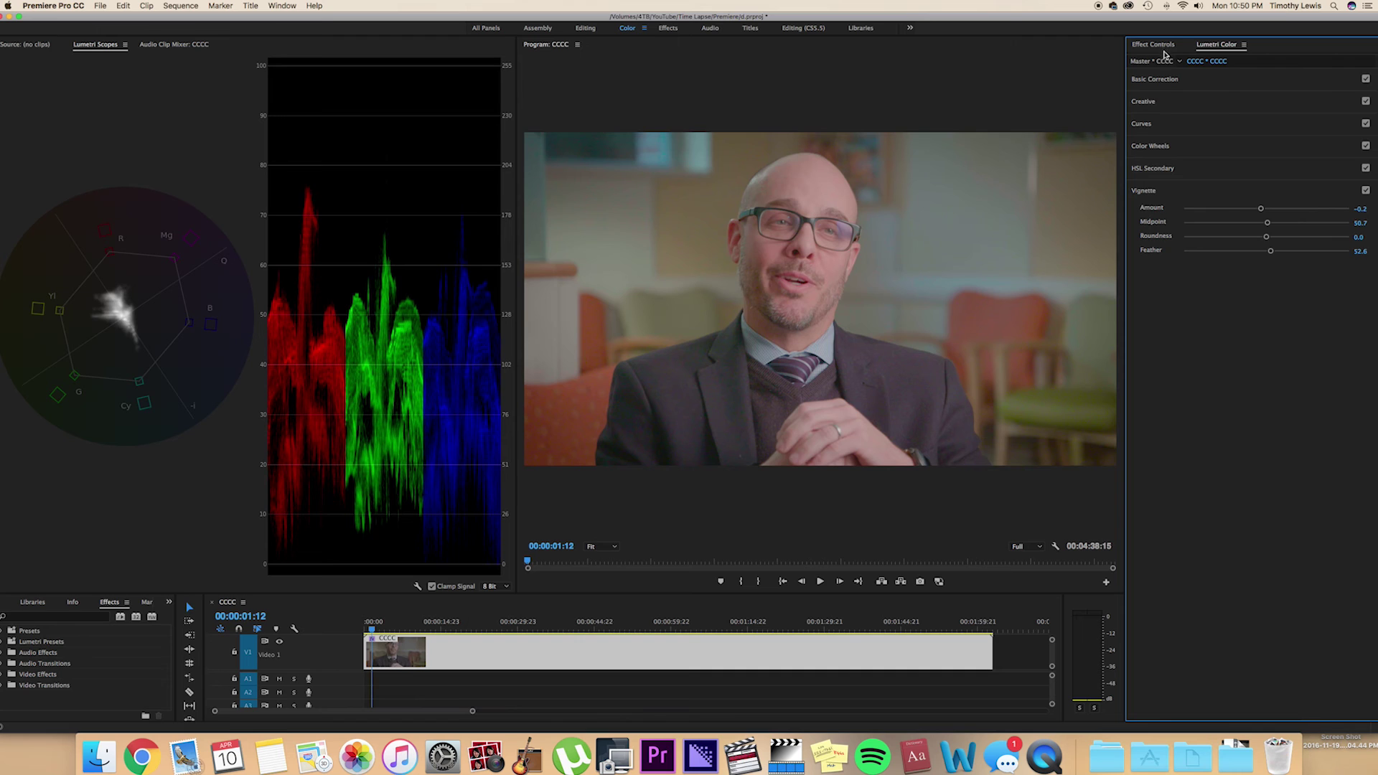
click(1159, 46)
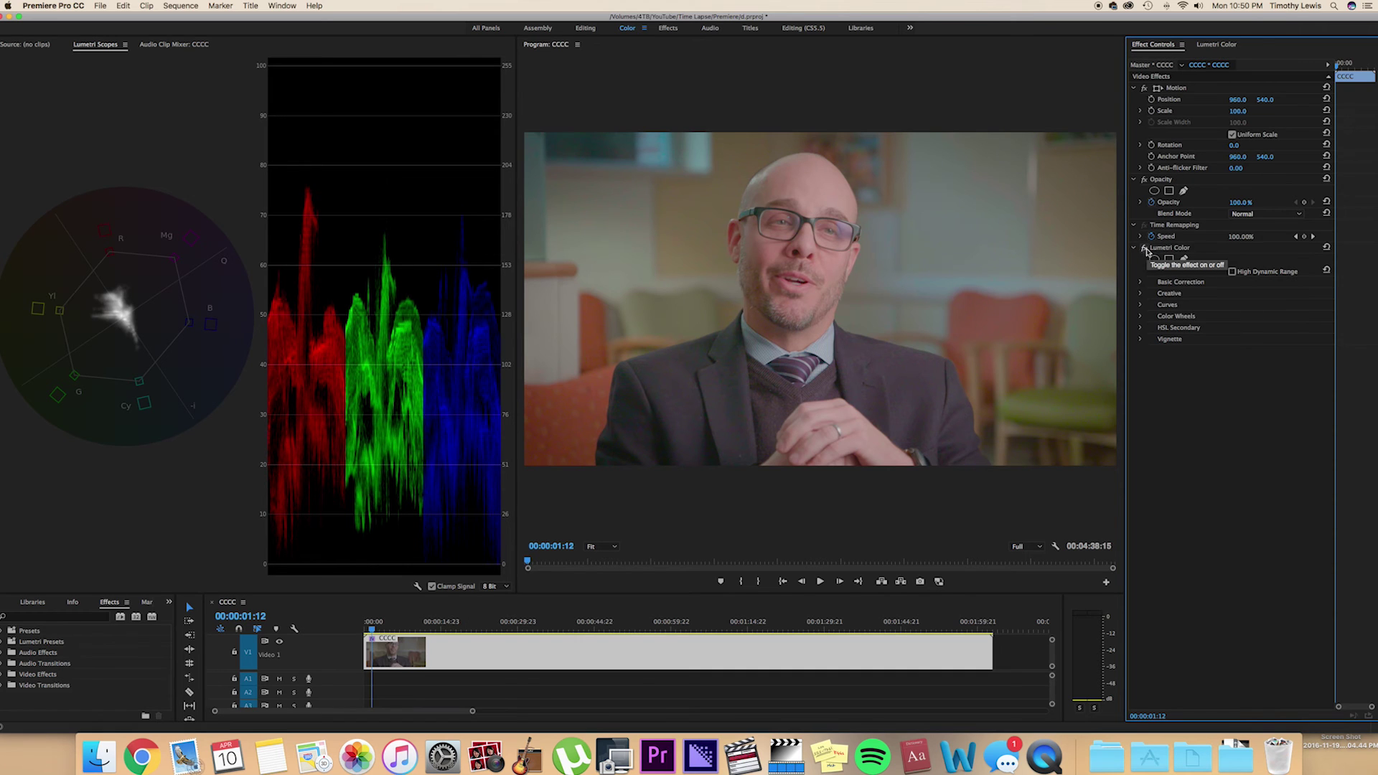
click(1145, 249)
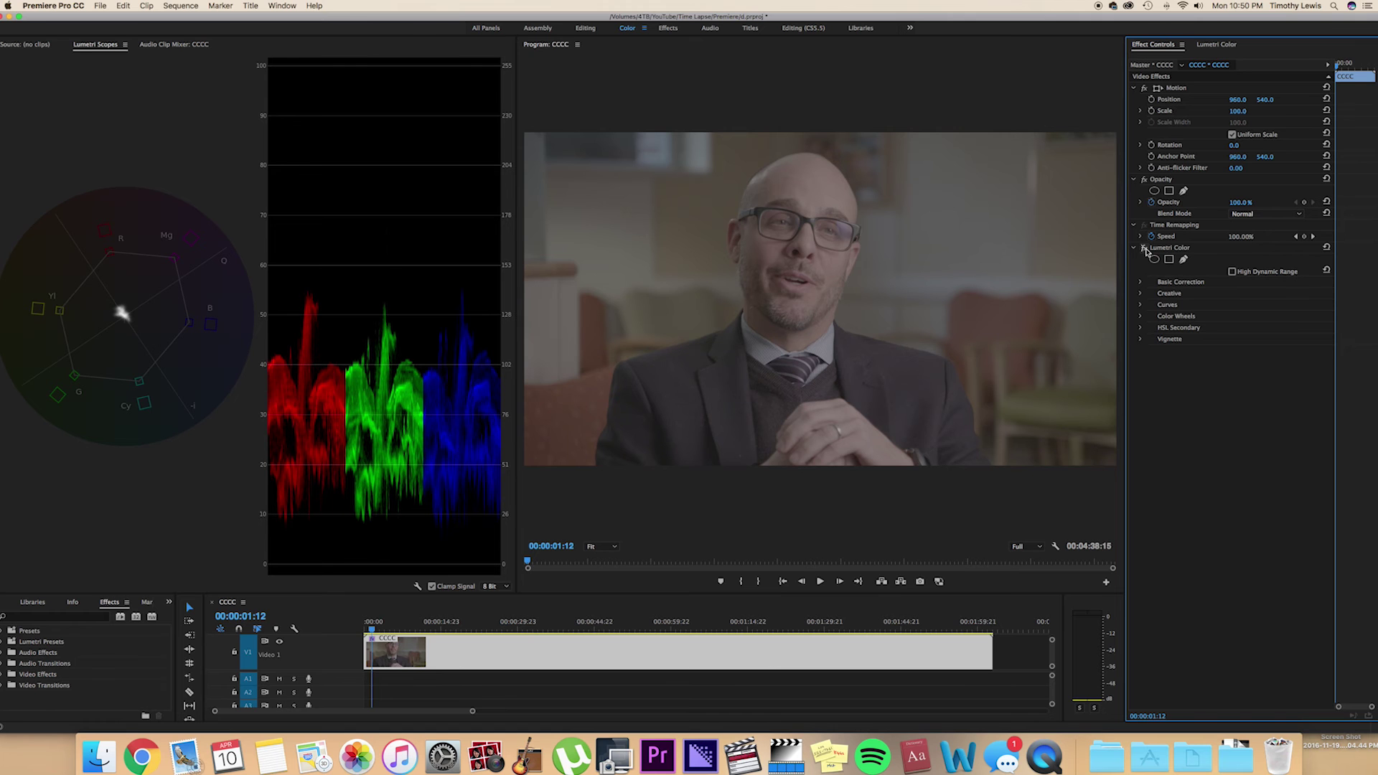
click(1145, 248)
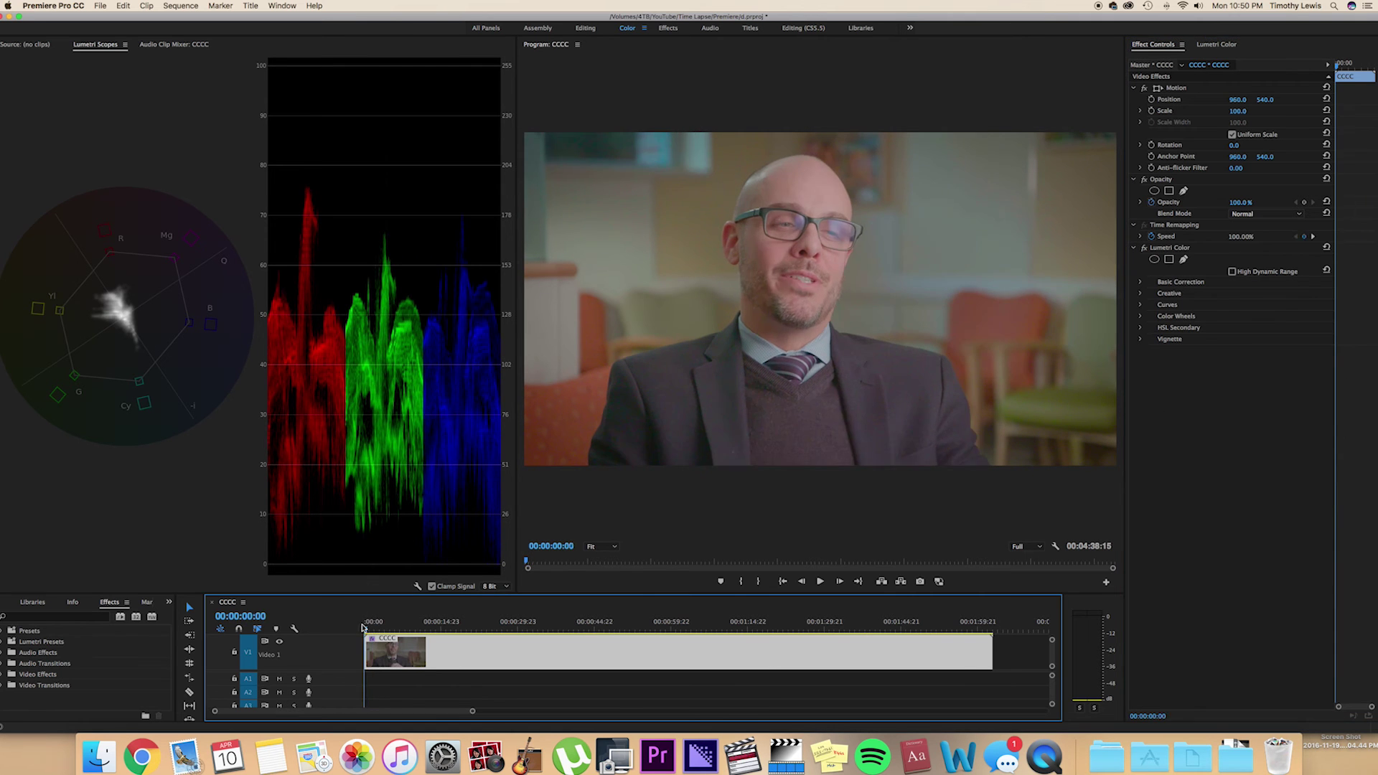